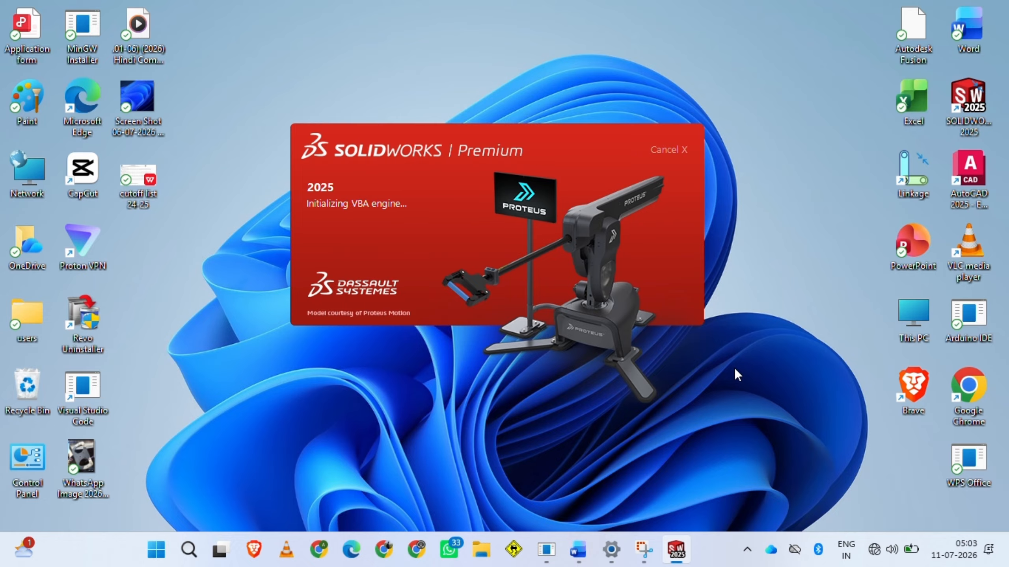
# Create a new part document and set its unit system to MMGS (millimeter, gram, second)
pyautogui.click(616, 315)
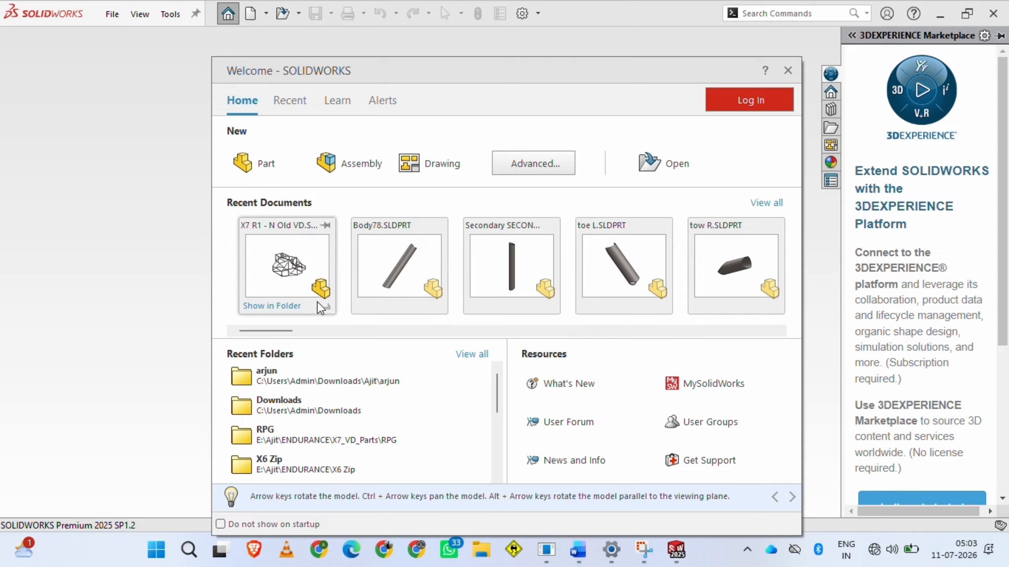
pyautogui.click(266, 162)
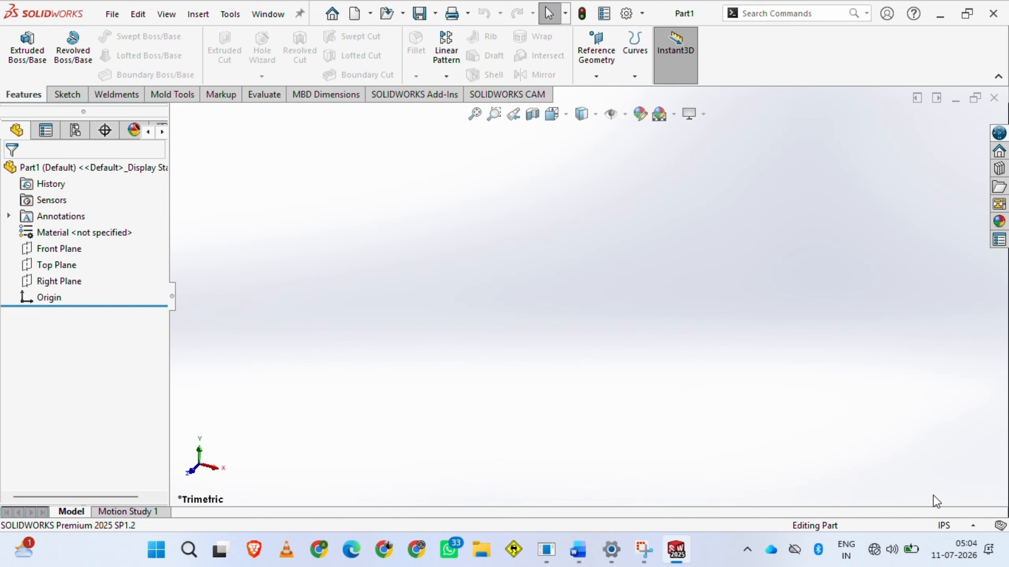
pyautogui.click(977, 526)
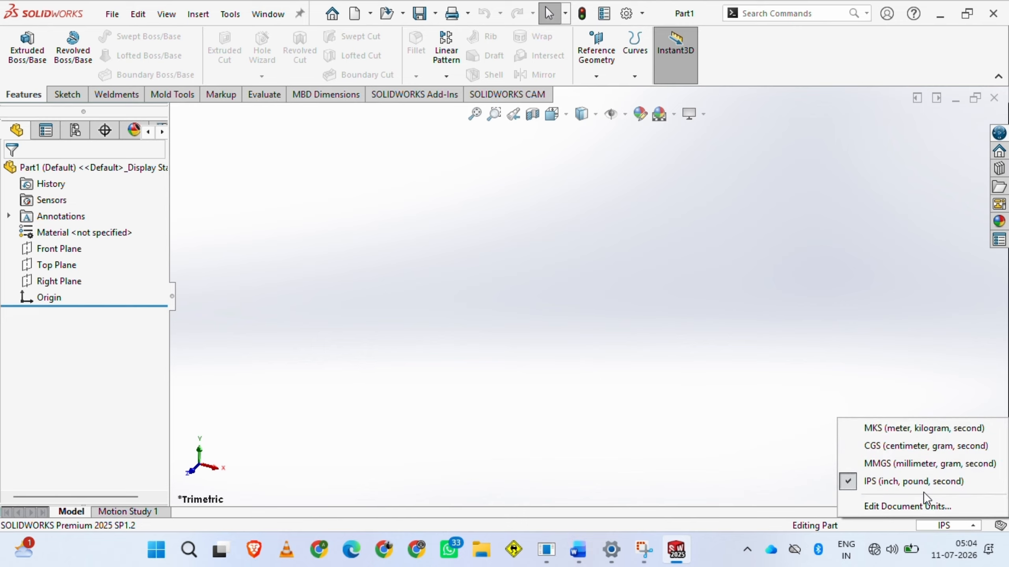
pyautogui.click(854, 461)
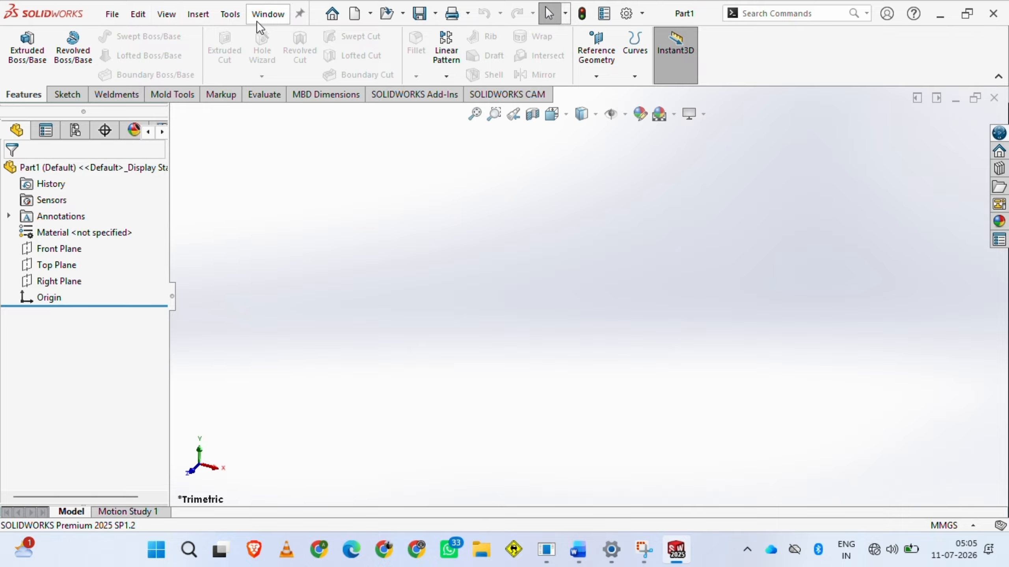
pyautogui.click(300, 15)
pyautogui.click(300, 14)
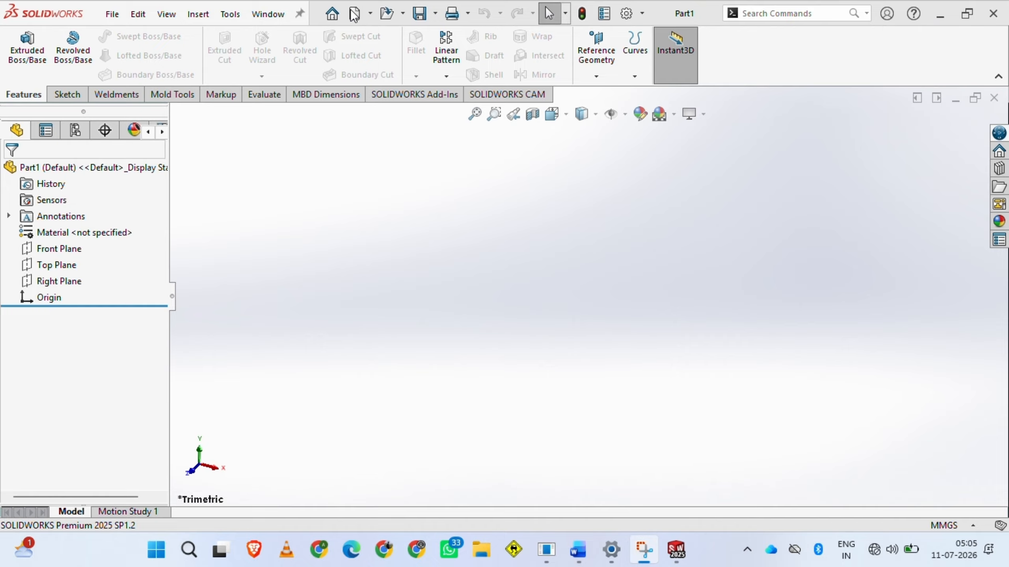
pyautogui.click(371, 14)
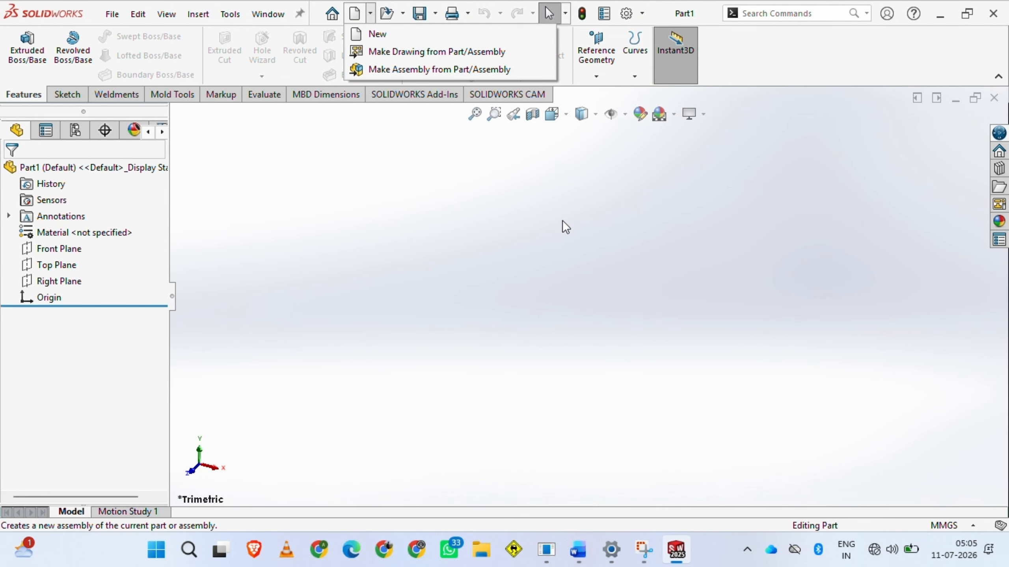
pyautogui.click(379, 225)
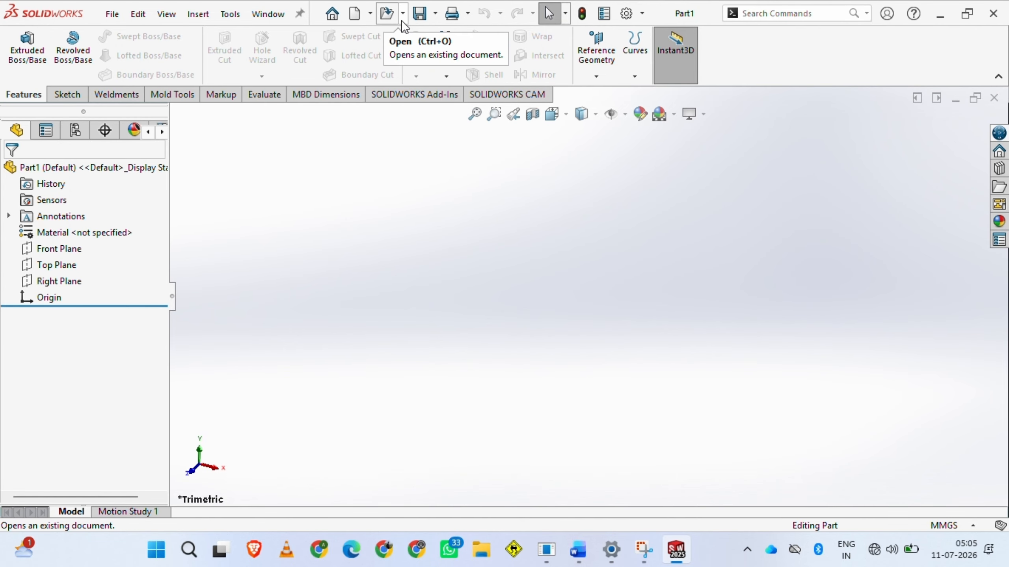
pyautogui.click(558, 13)
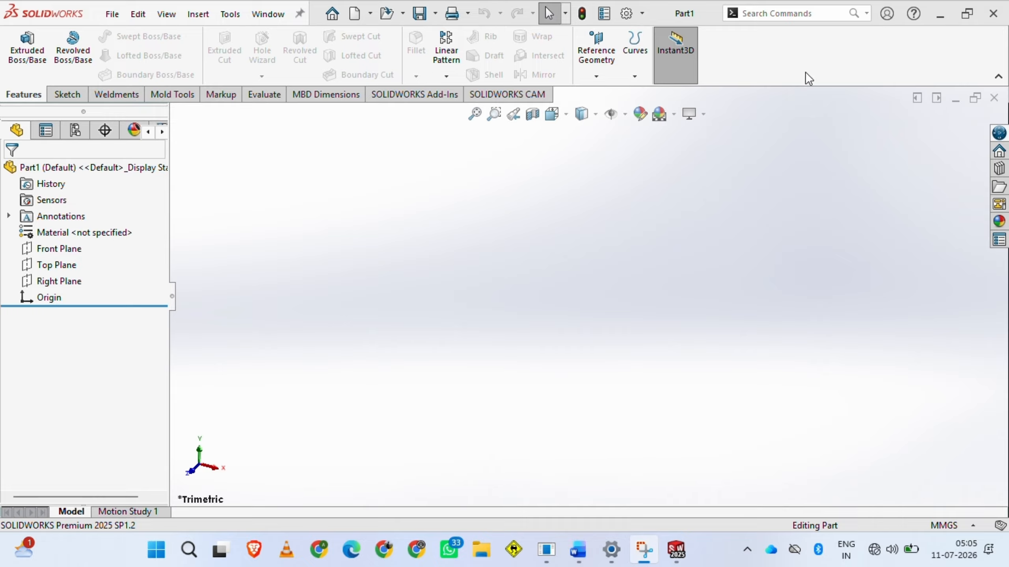
# Search the available commands for "c", then dismiss the suggestions
pyautogui.click(787, 14)
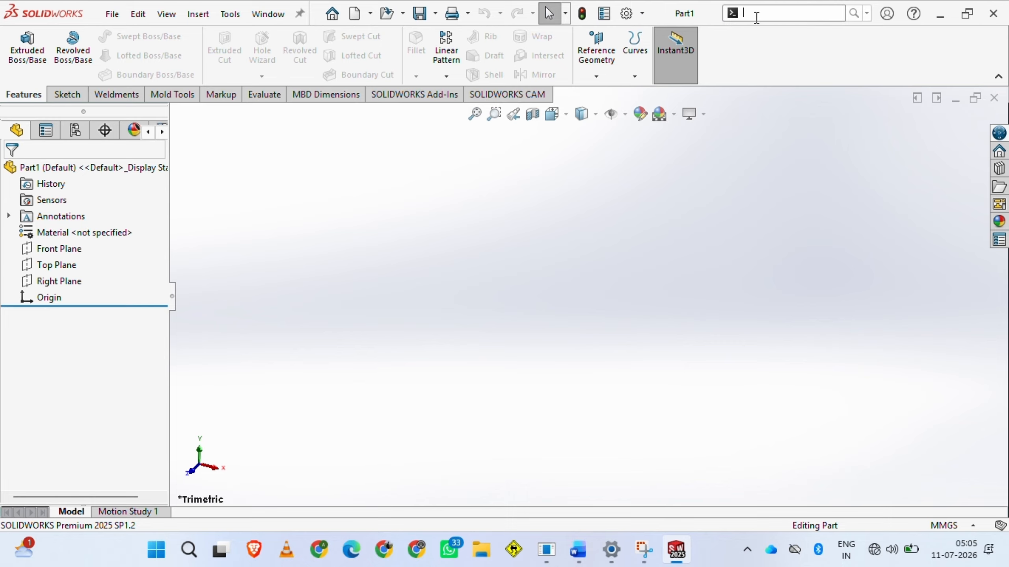
pyautogui.write('c')
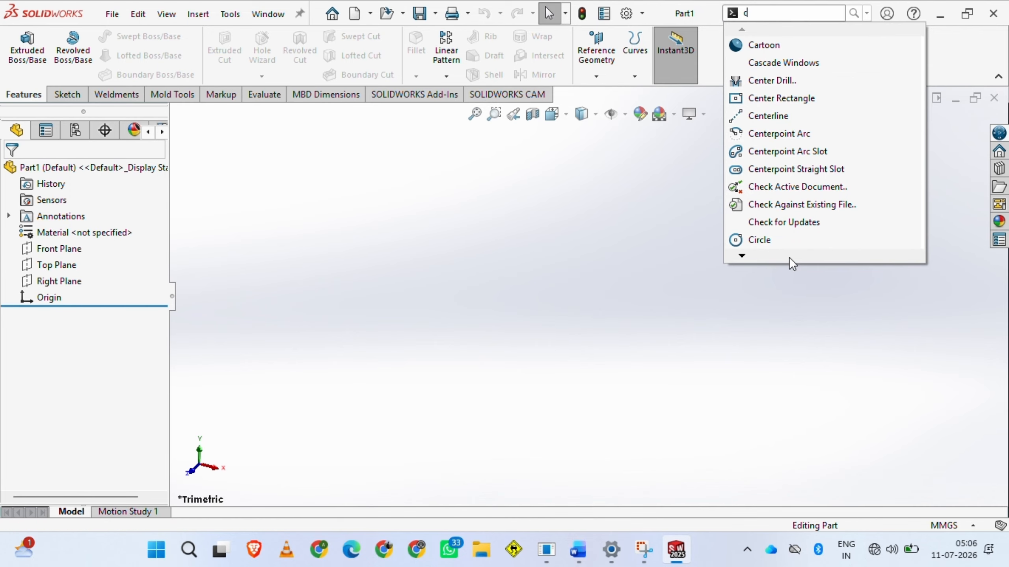
pyautogui.click(669, 259)
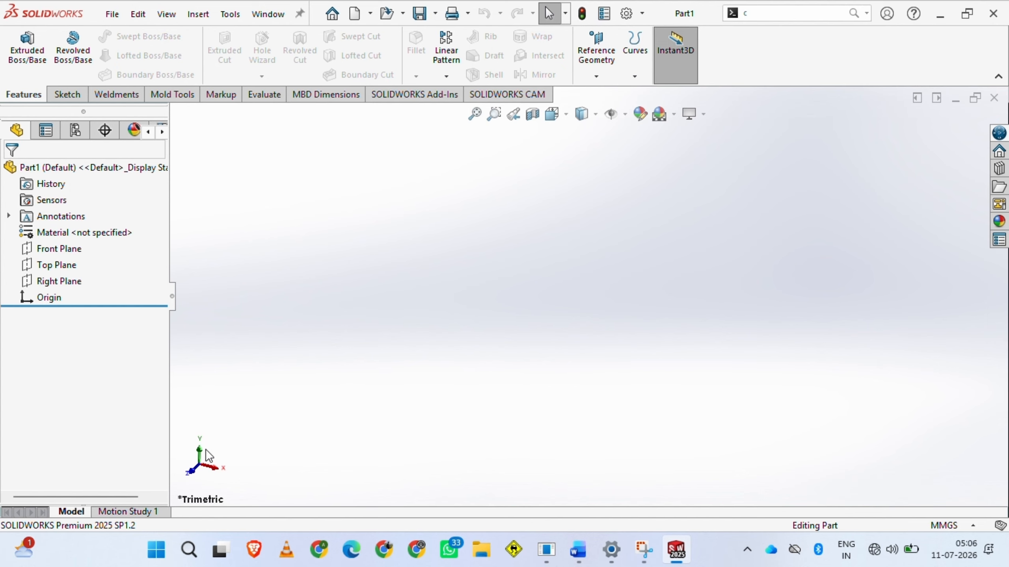
# Reorient the view along the triad's axes, ending in the Top view
pyautogui.moveTo(200, 467)
pyautogui.mouseDown(button='middle')
pyautogui.moveTo(252, 461)
pyautogui.moveTo(209, 473)
pyautogui.mouseUp(button='middle')
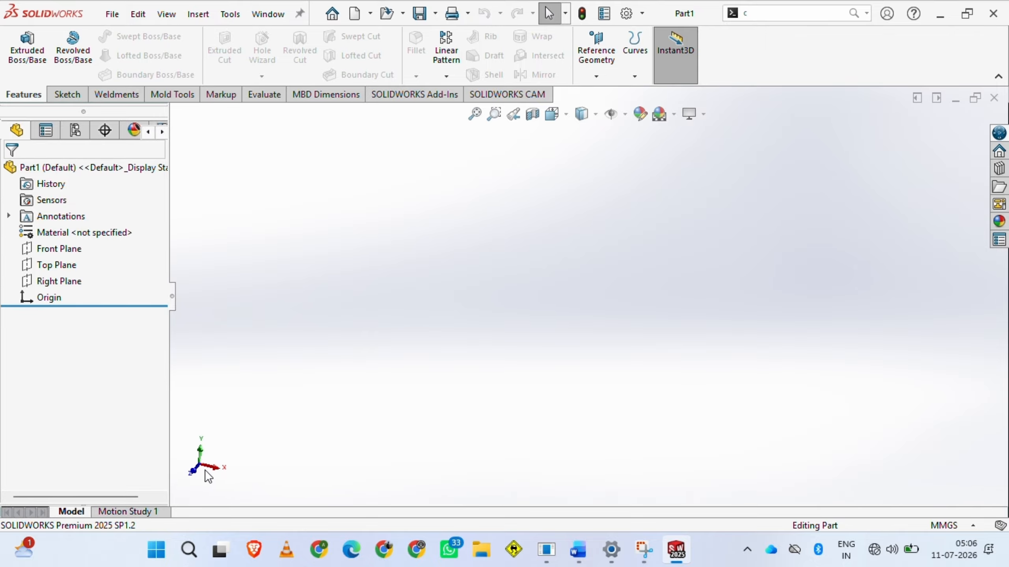
pyautogui.click(193, 468)
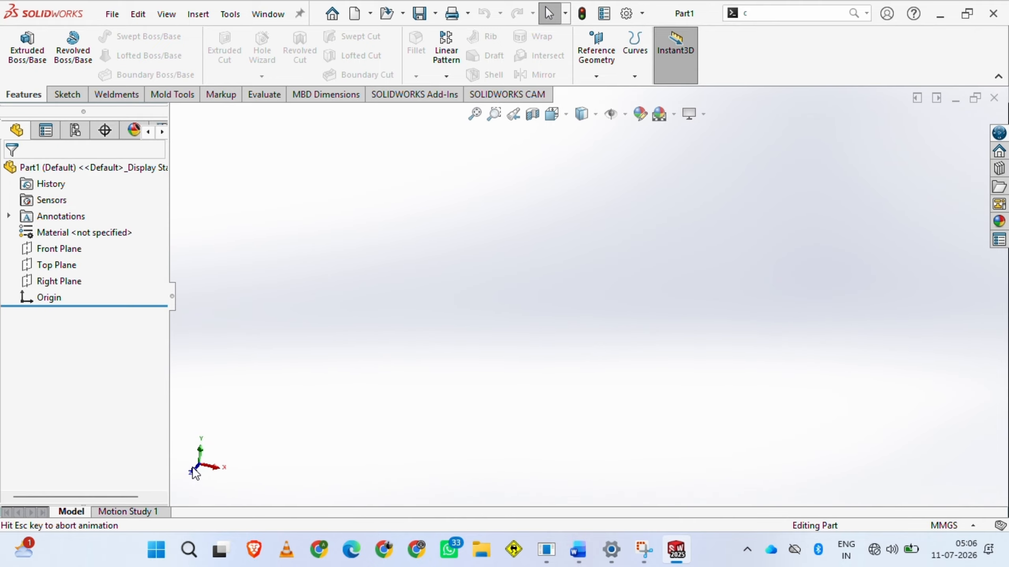
pyautogui.click(221, 462)
pyautogui.click(199, 448)
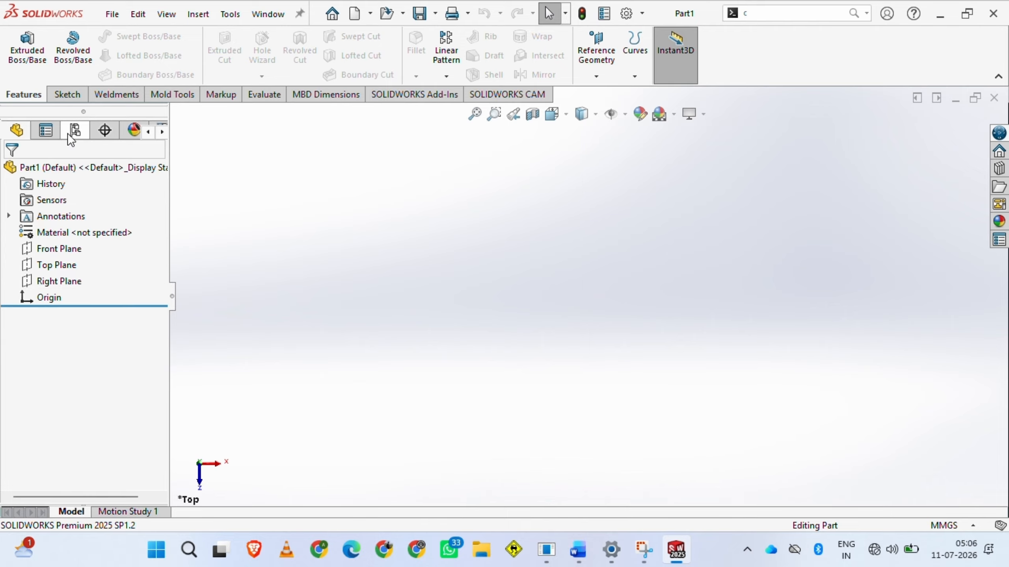
# Examine the Sketch, Features, Weldments, Mold Tools, Markup, Evaluate, MBD Dimensions, SOLIDWORKS Add-Ins and SOLIDWORKS CAM command sets, returning to the Sketch commands
pyautogui.click(70, 96)
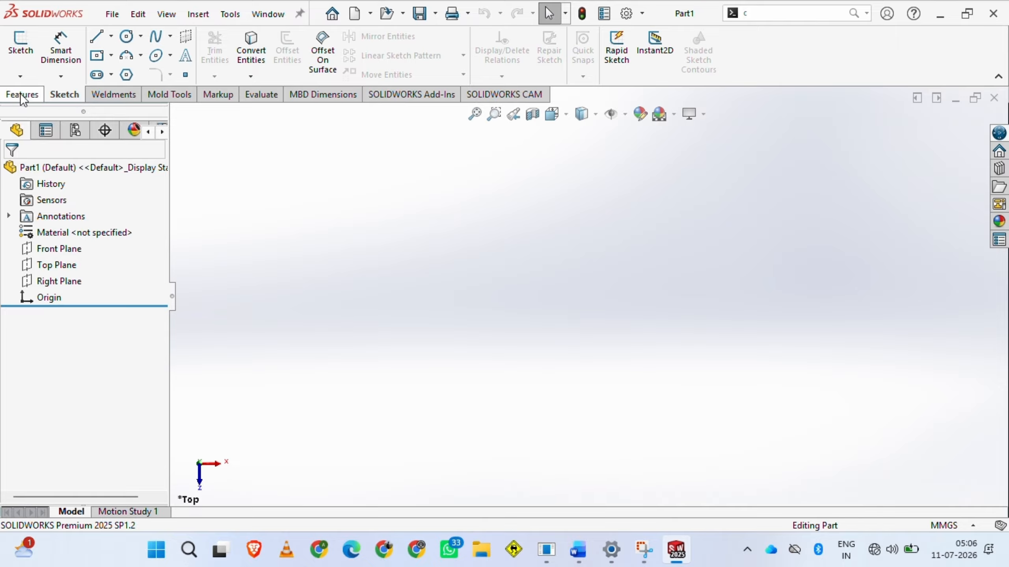
pyautogui.click(24, 94)
pyautogui.click(64, 95)
pyautogui.click(121, 97)
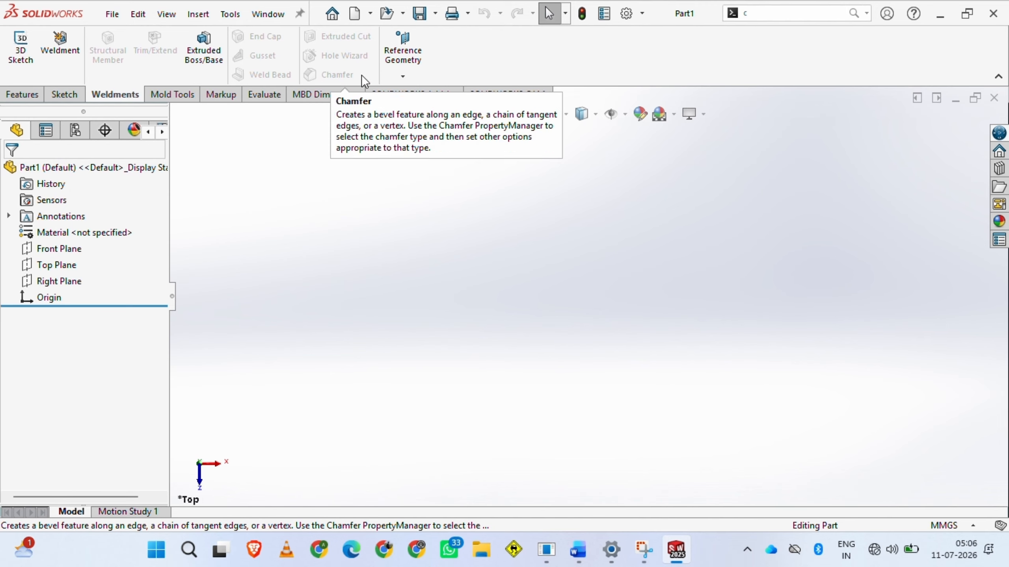
pyautogui.click(184, 97)
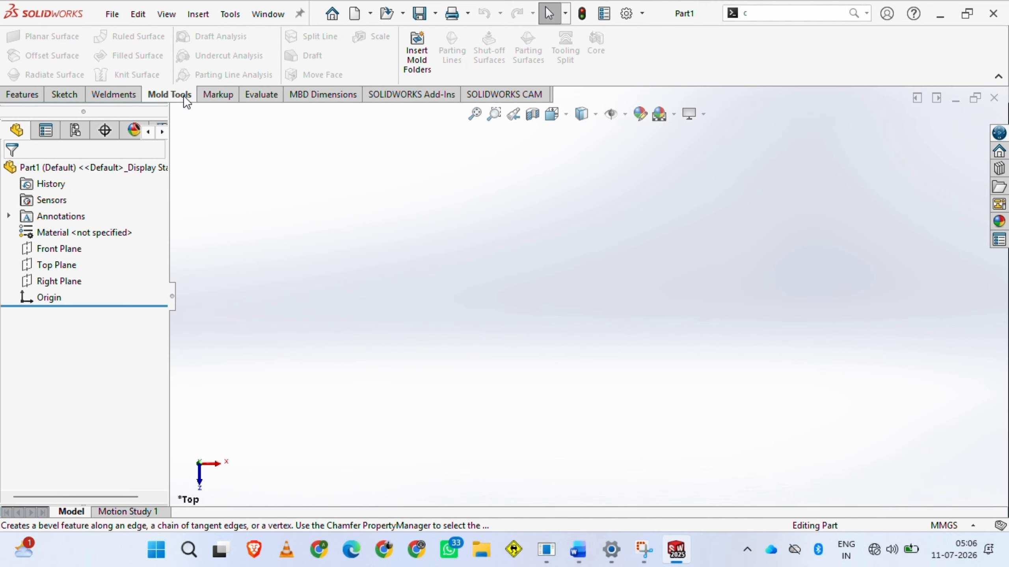
pyautogui.click(218, 96)
pyautogui.click(269, 94)
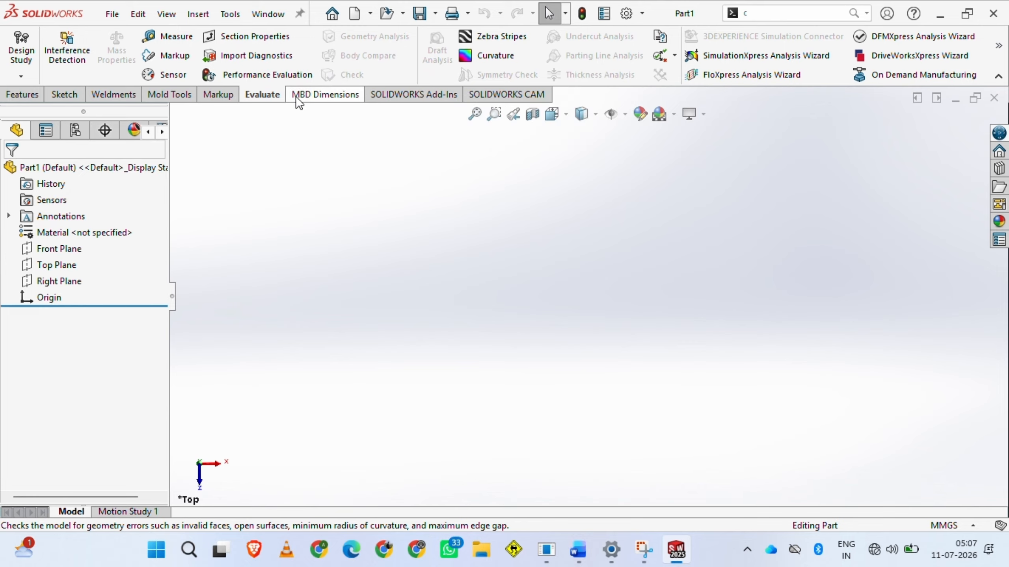
pyautogui.click(308, 95)
pyautogui.click(414, 94)
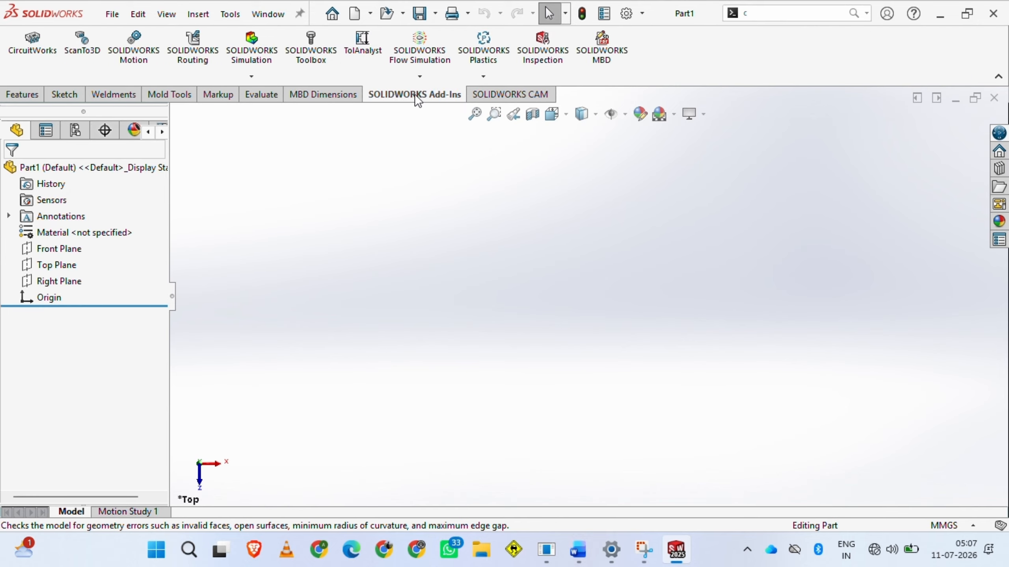
pyautogui.click(512, 94)
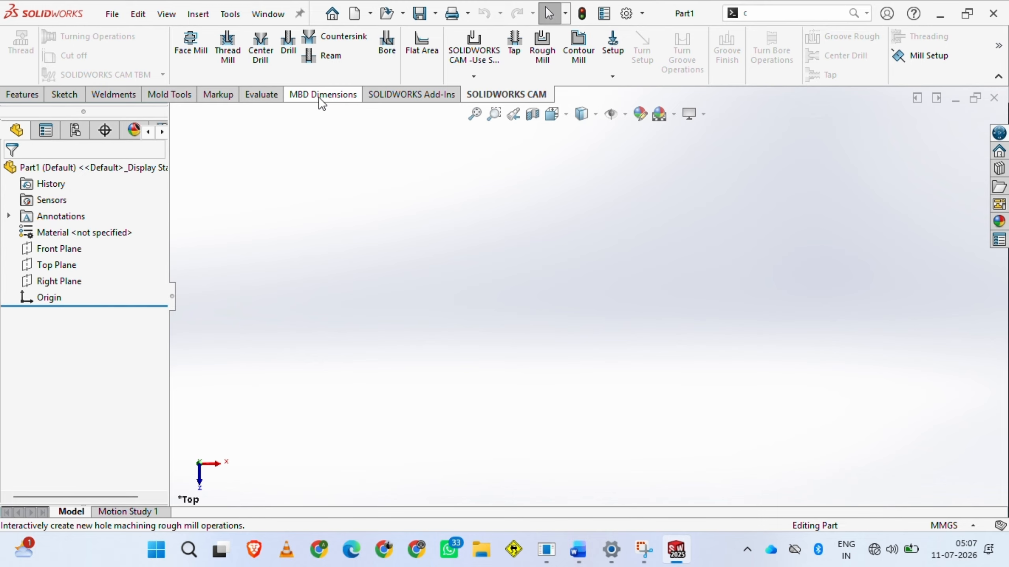
pyautogui.click(57, 97)
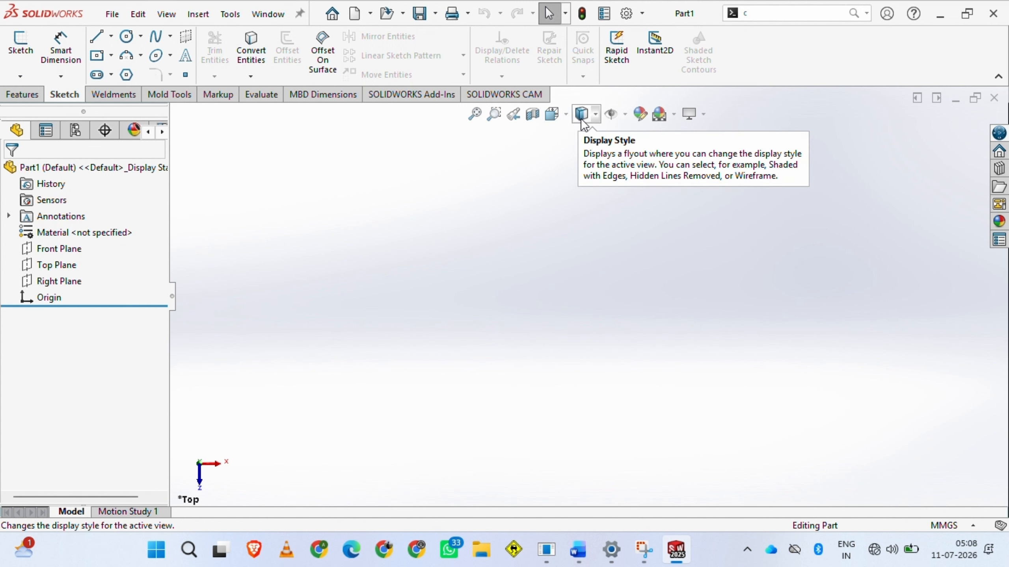
# Apply the Plain White scene to the background and switch back to the 3 Point Faded scene
pyautogui.click(624, 115)
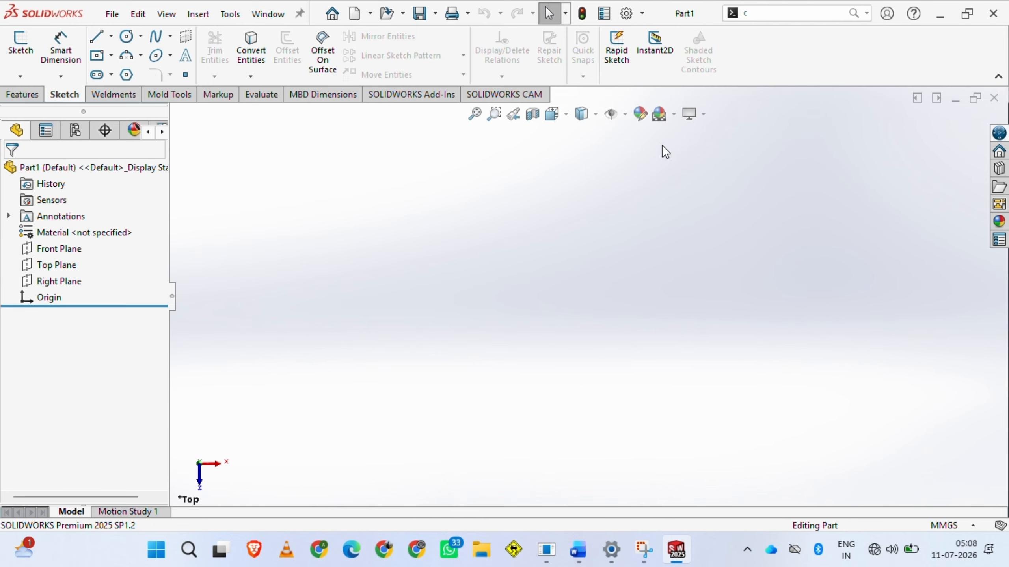
pyautogui.click(673, 119)
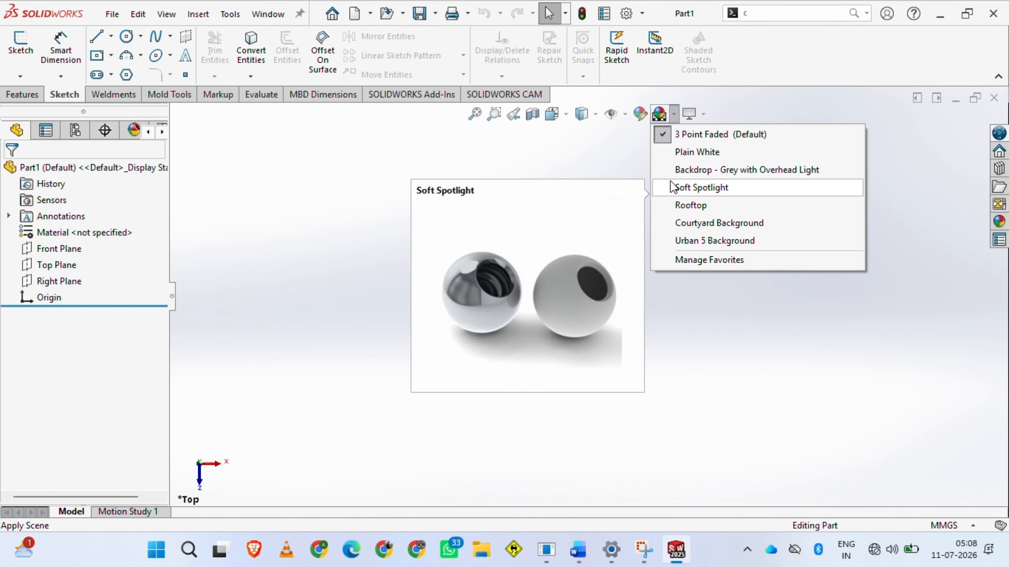
pyautogui.click(674, 159)
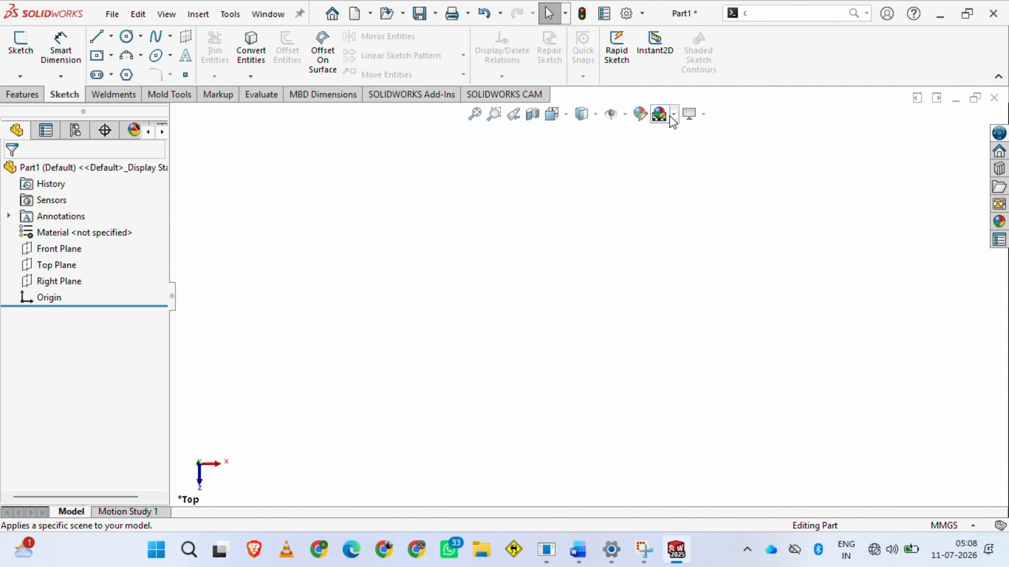
pyautogui.click(671, 115)
pyautogui.click(675, 140)
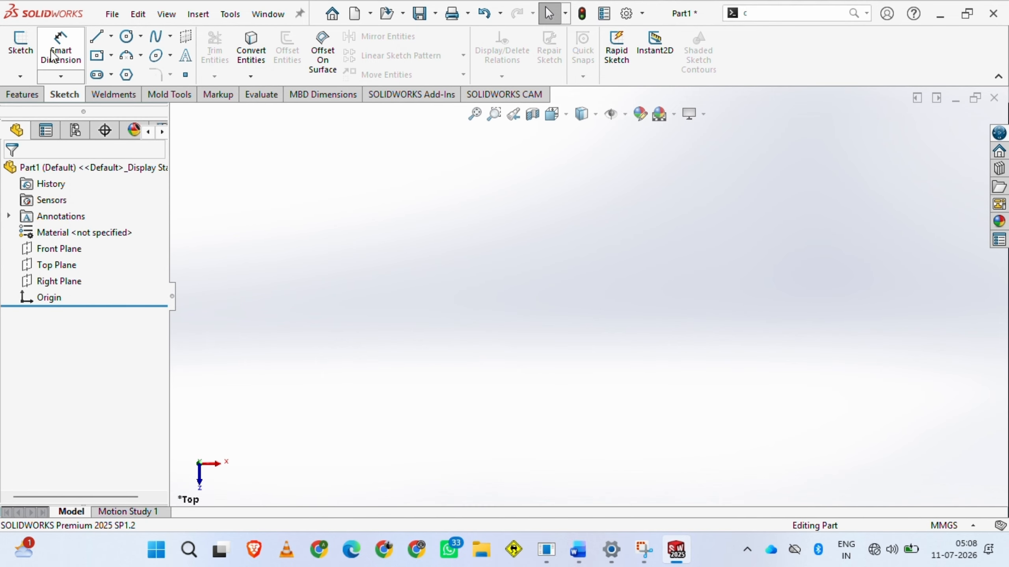
# Start a new 2D sketch on the Top Plane
pyautogui.click(20, 76)
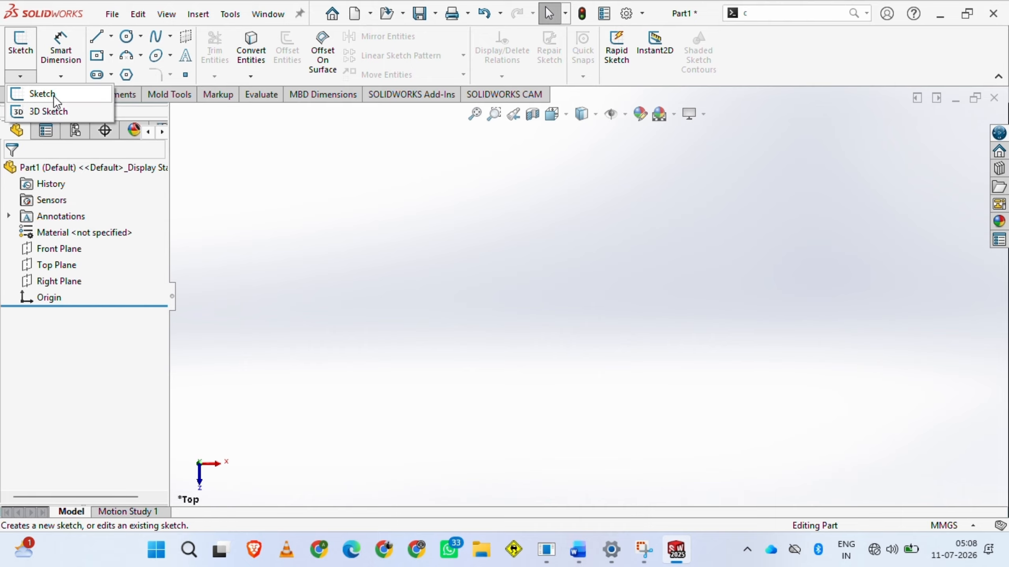
pyautogui.click(33, 95)
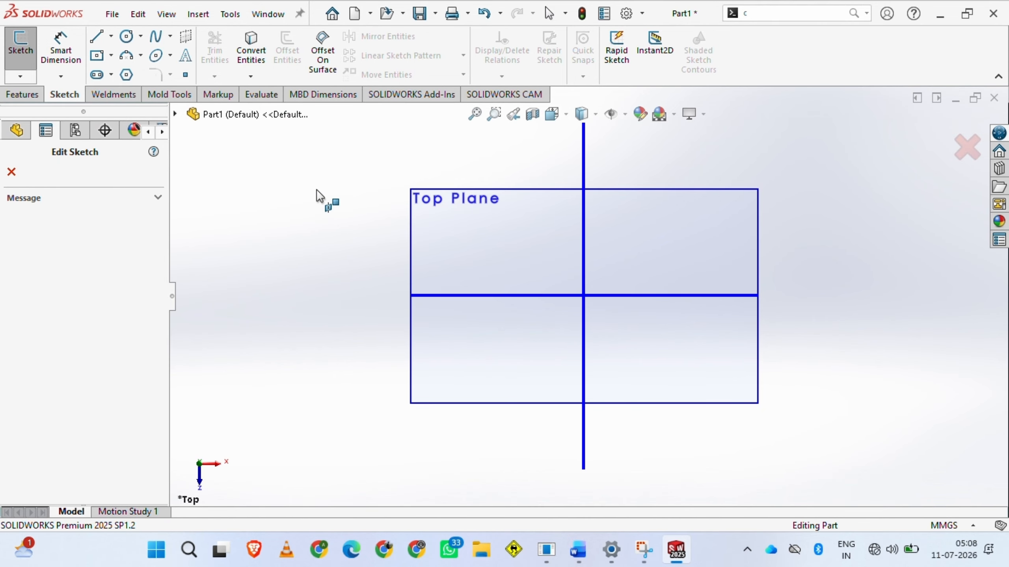
pyautogui.moveTo(343, 241); pyautogui.dragTo(361, 331, button='middle')
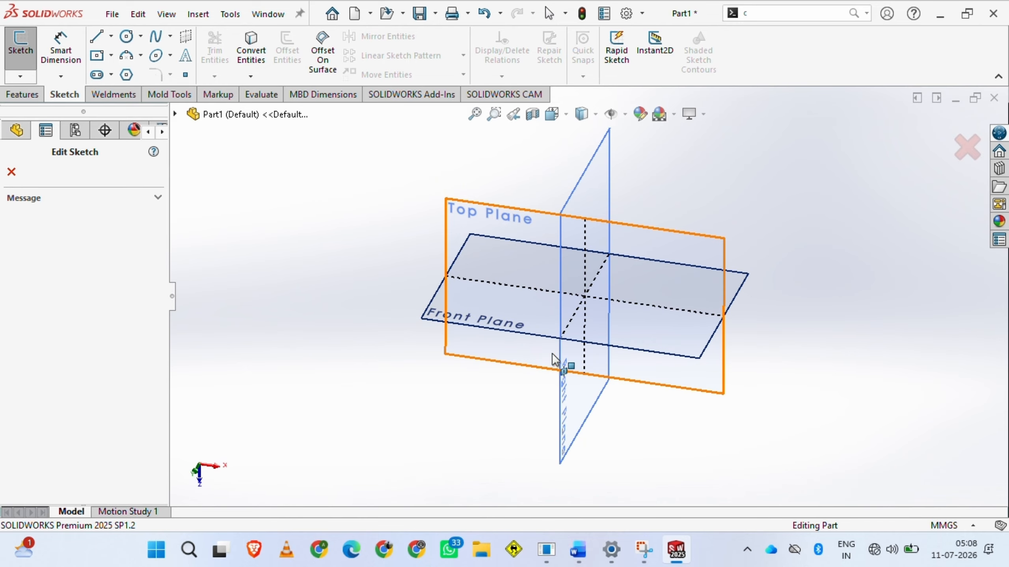
pyautogui.click(468, 312)
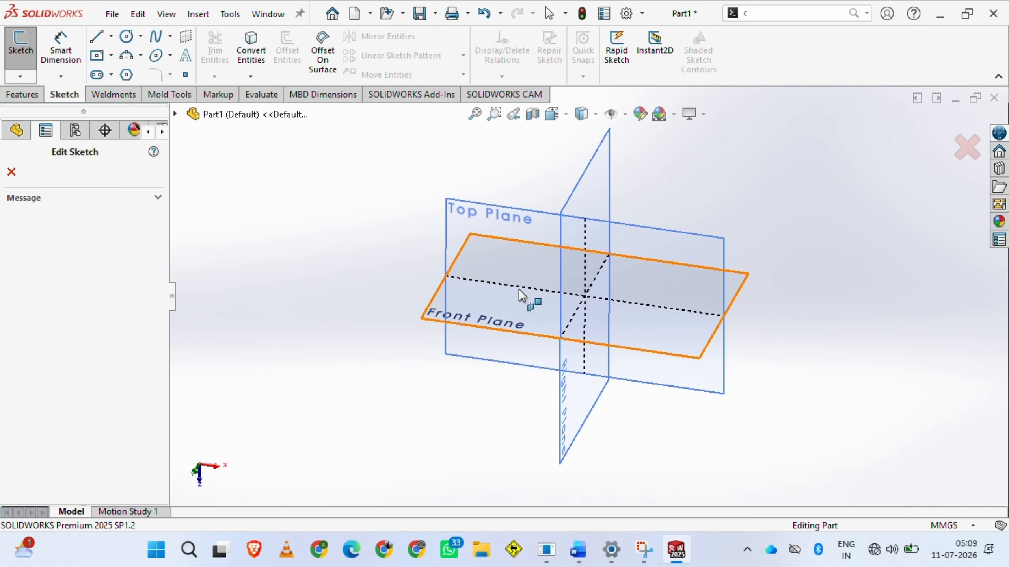
pyautogui.click(462, 214)
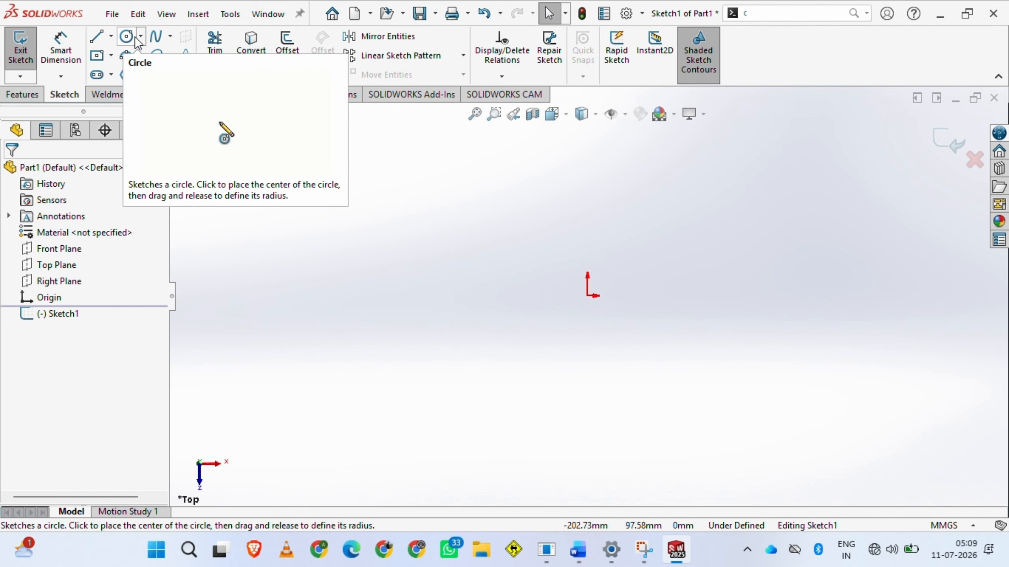
# Sketch a closed L-shaped line profile from the origin, about 117 mm wide and 73 mm high, with a step about 25 by 20 mm
pyautogui.click(96, 37)
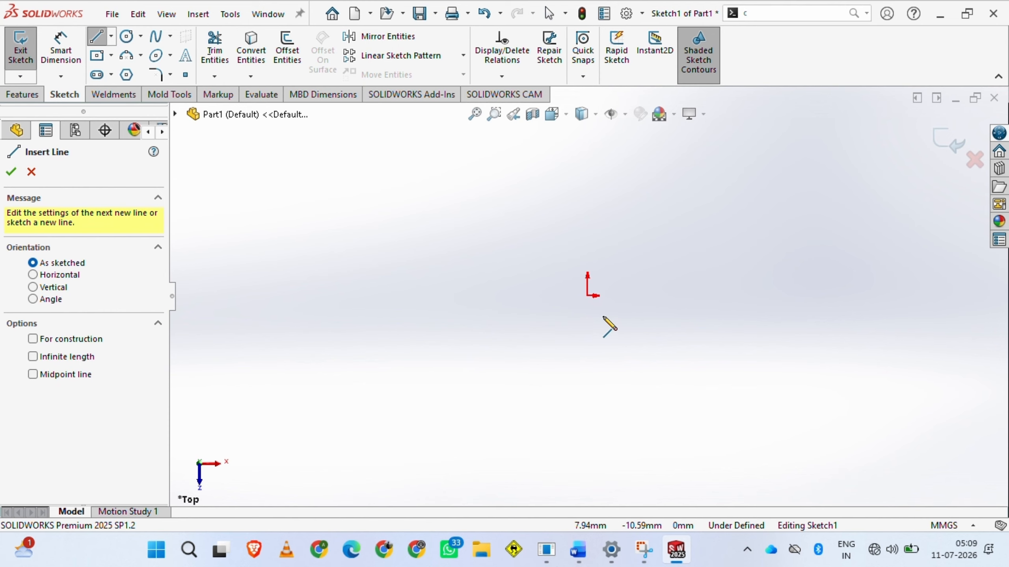
pyautogui.click(588, 296)
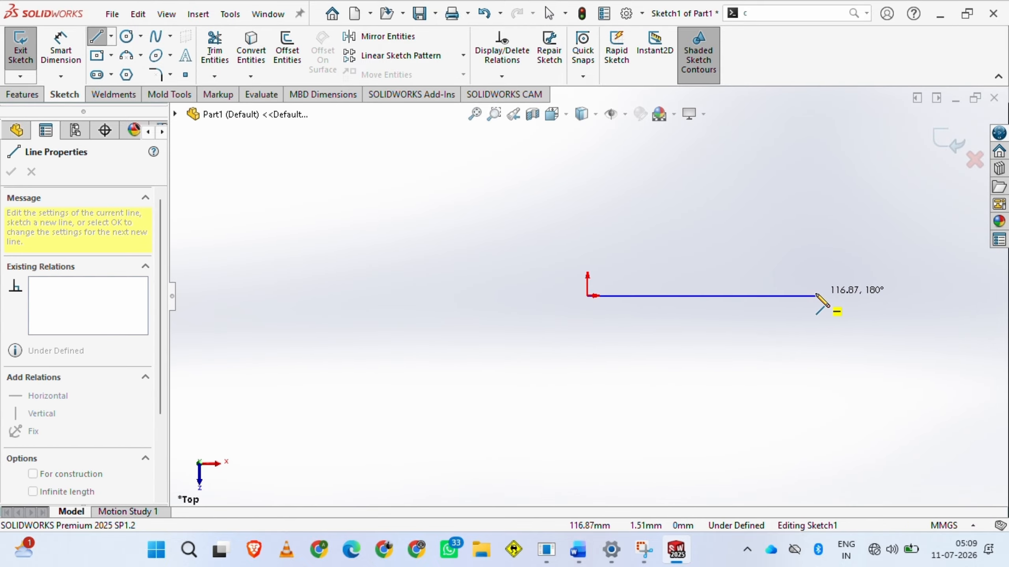
pyautogui.click(816, 296)
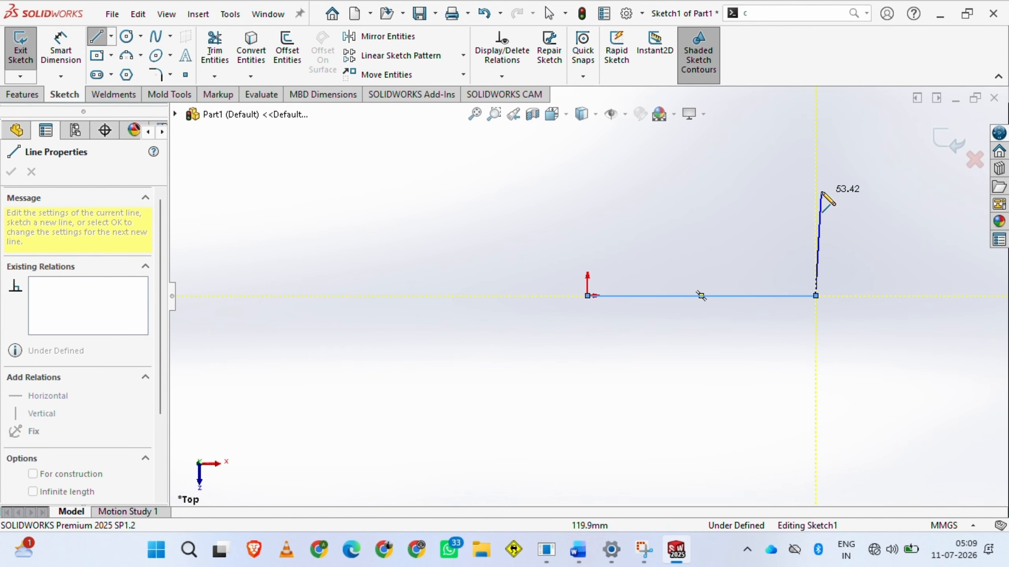
pyautogui.click(817, 157)
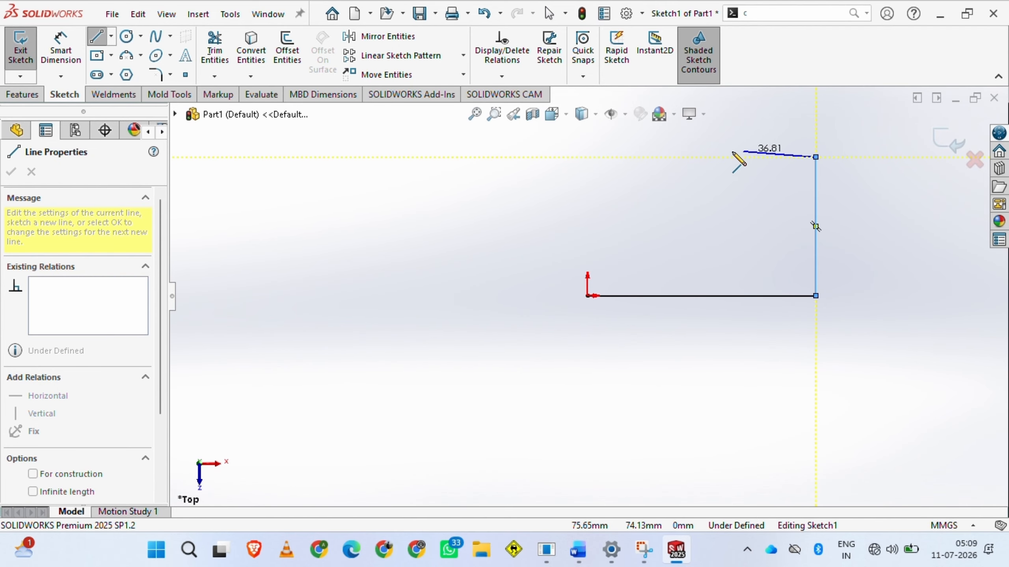
pyautogui.click(636, 158)
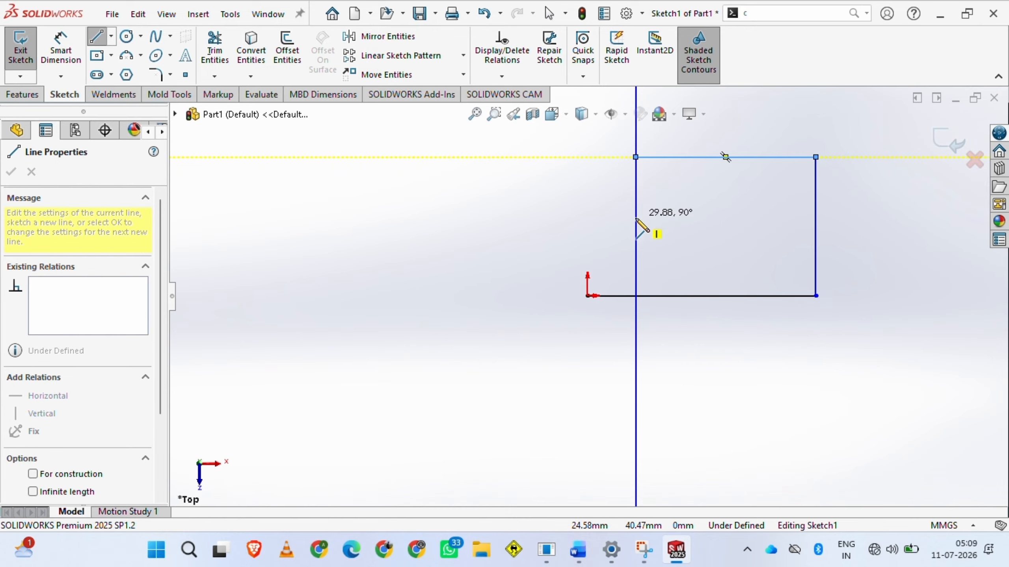
pyautogui.click(635, 256)
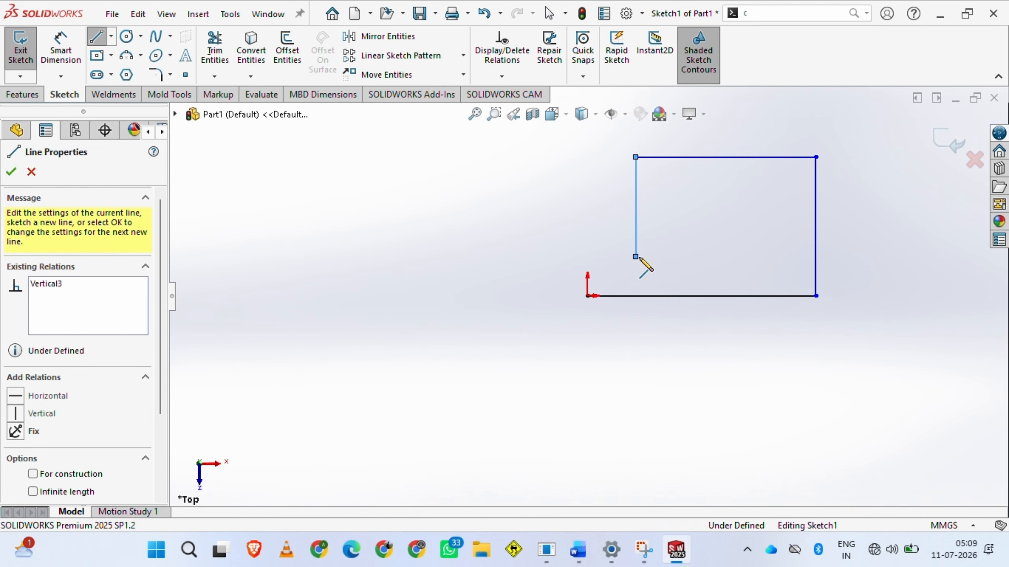
pyautogui.click(587, 257)
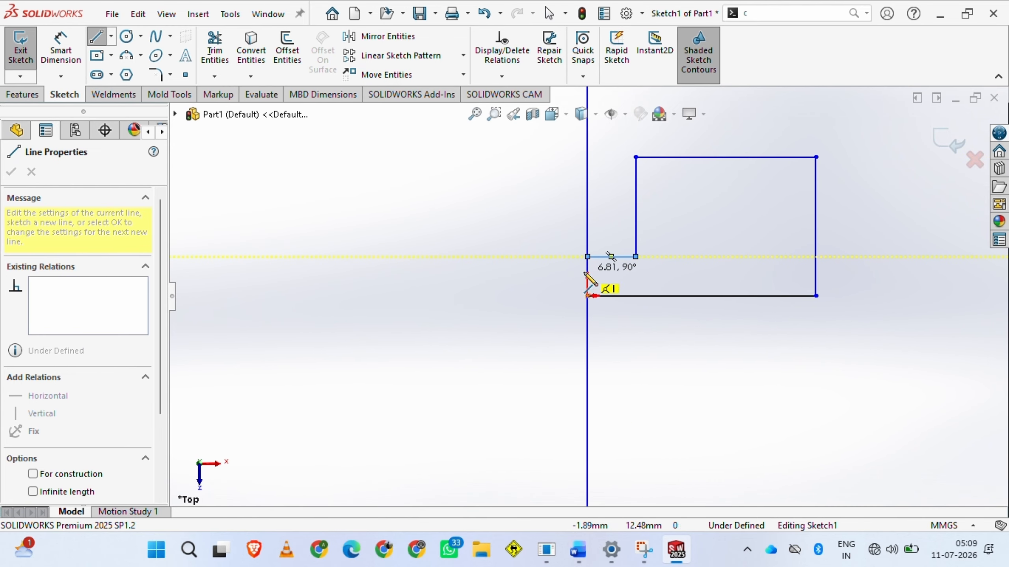
pyautogui.click(588, 296)
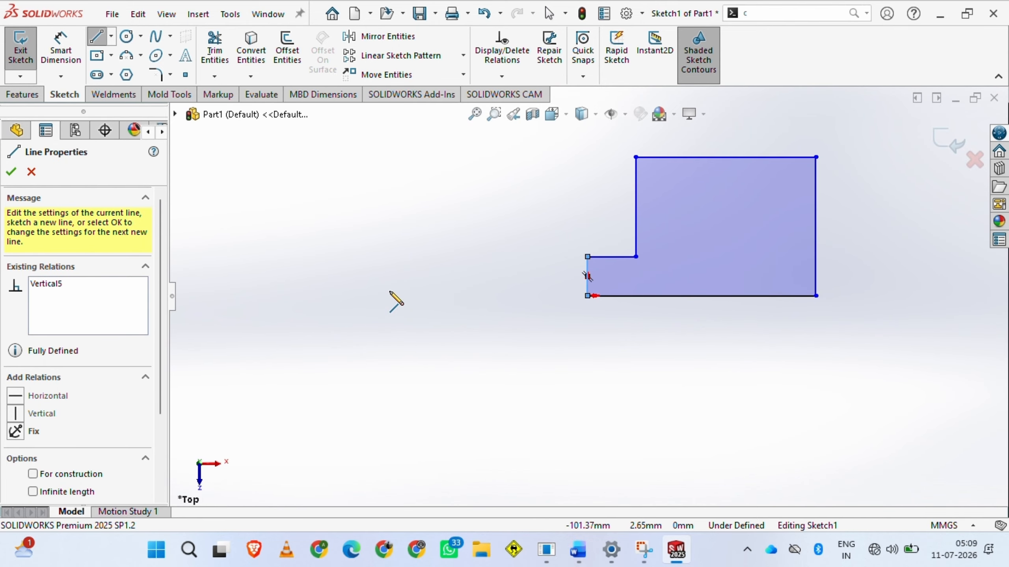
pyautogui.press('Escape')
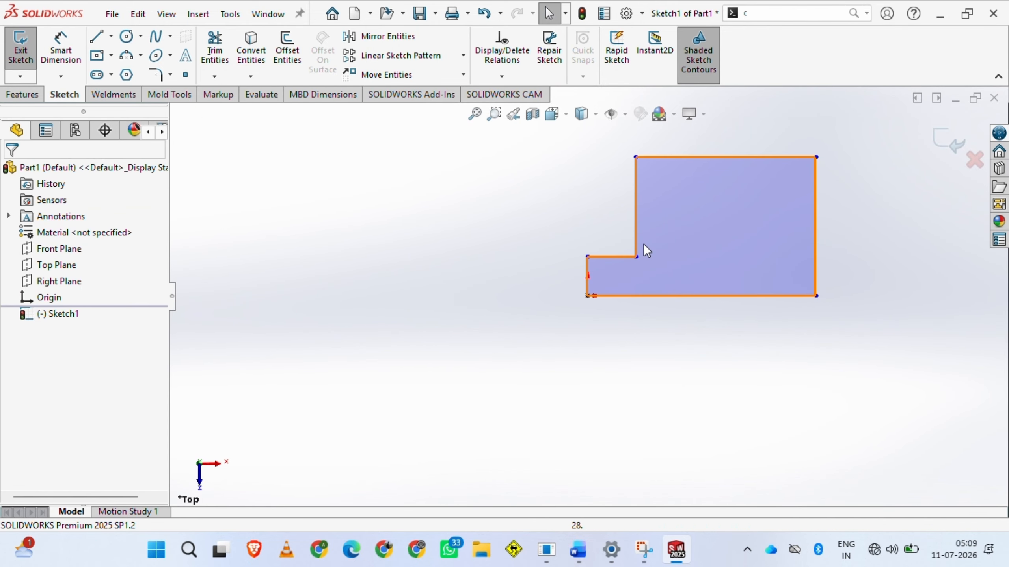
# Dimension the profile's bottom edge with Smart Dimension and set its length to 120 mm
pyautogui.scroll(1, 672, 232)
pyautogui.scroll(-3, 672, 232)
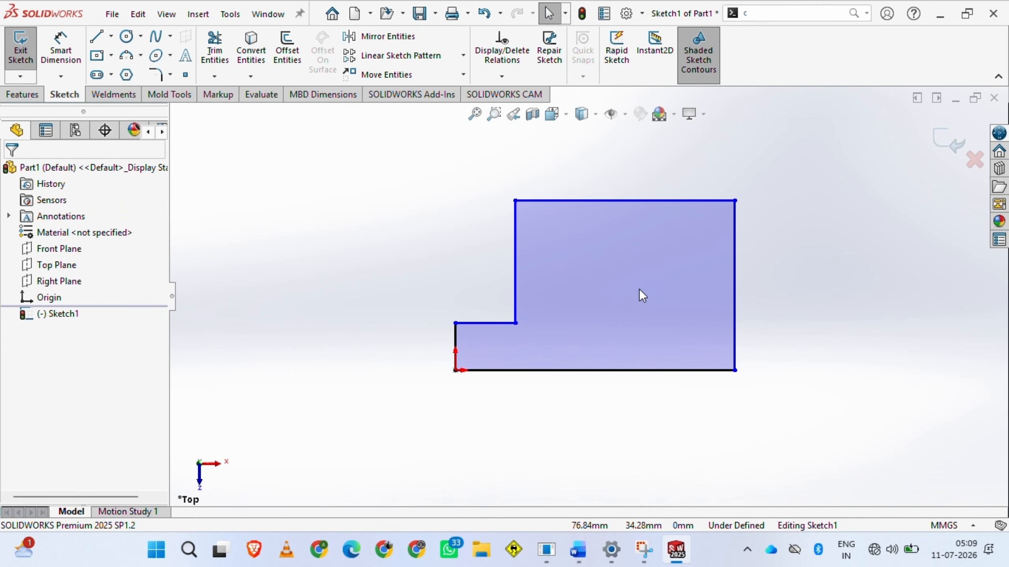
pyautogui.scroll(-1, 639, 289)
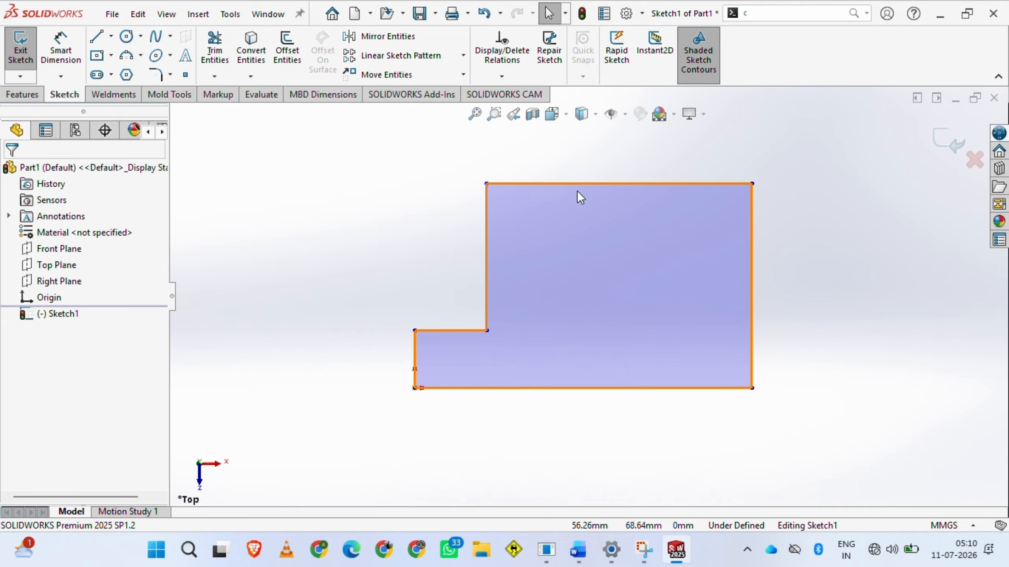
pyautogui.scroll(-1, 578, 188)
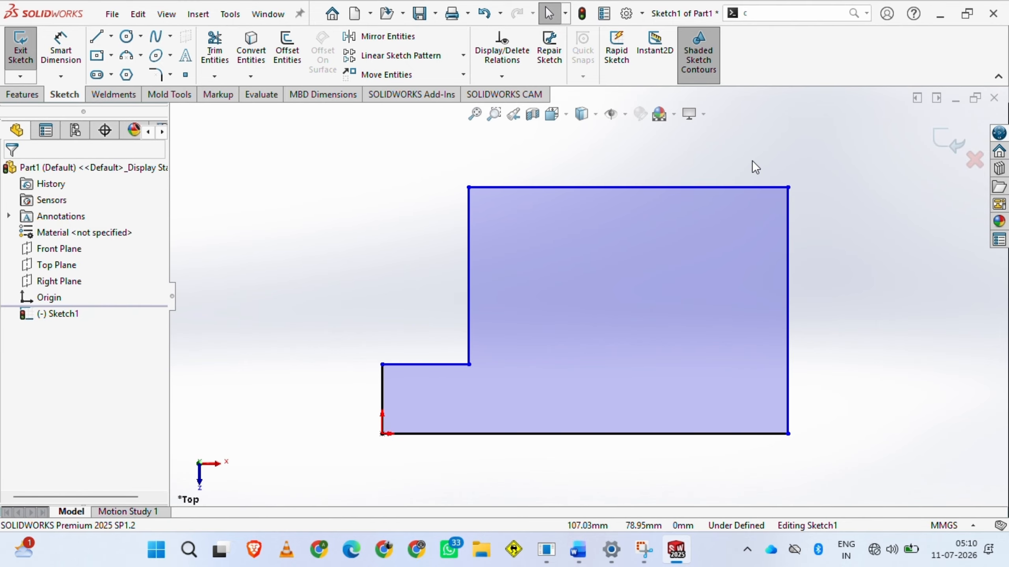
pyautogui.click(63, 61)
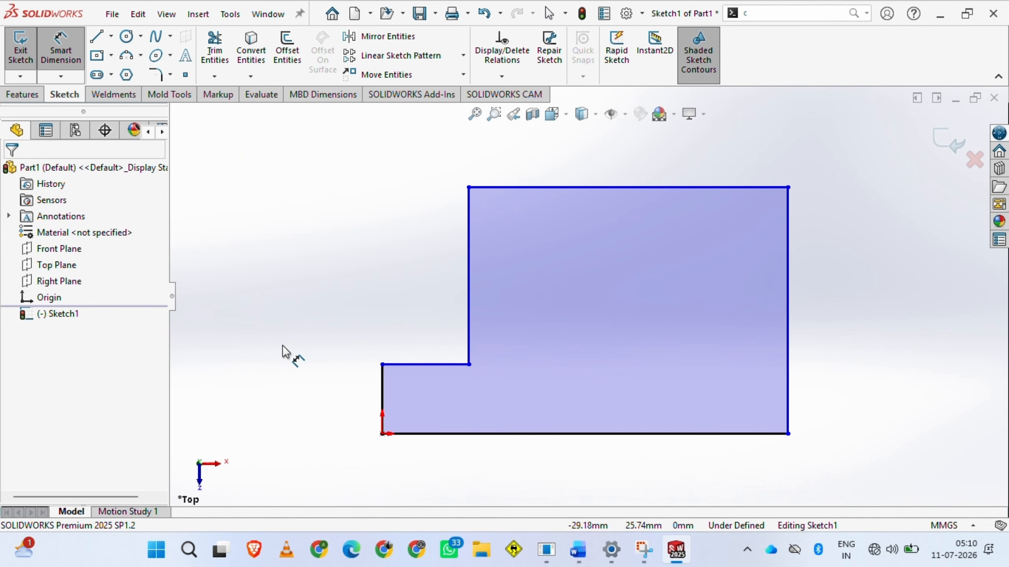
pyautogui.click(488, 433)
pyautogui.click(531, 468)
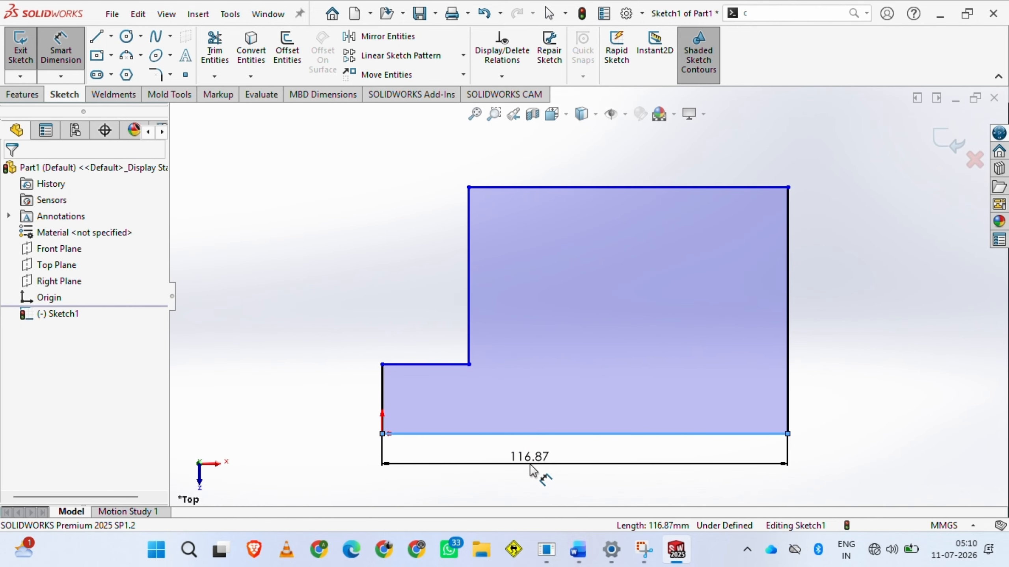
pyautogui.click(531, 467)
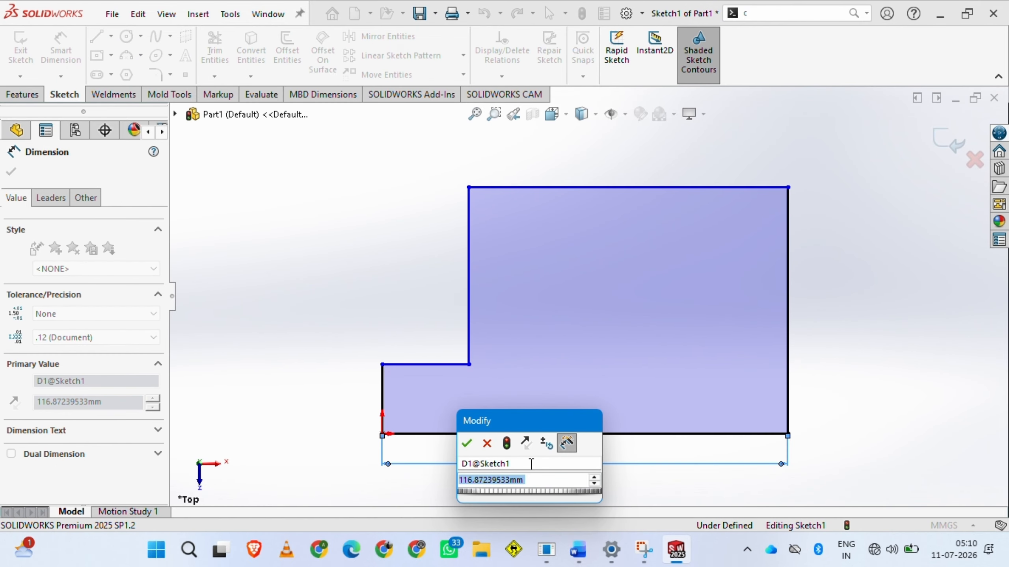
pyautogui.write('120')
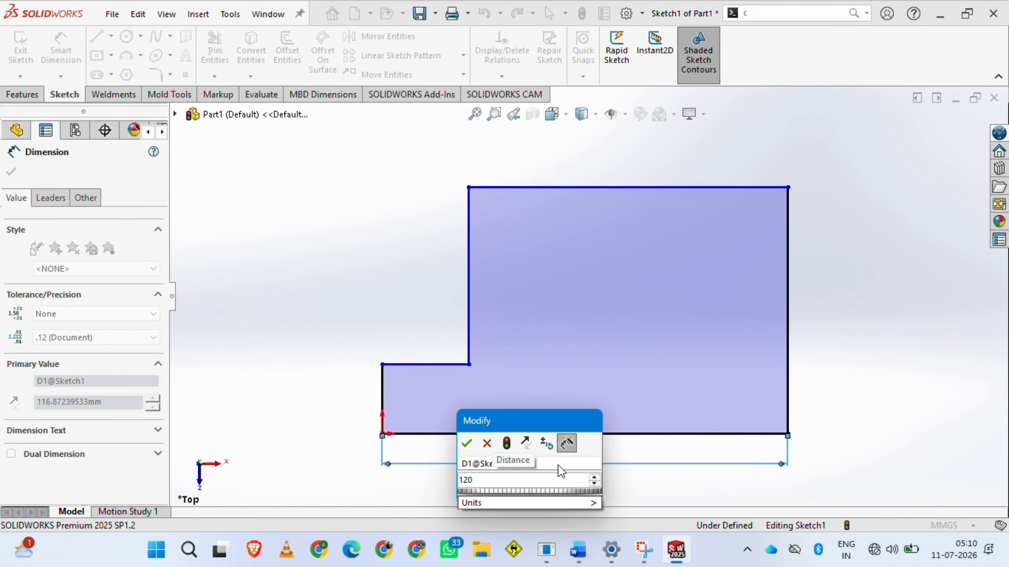
pyautogui.click(467, 449)
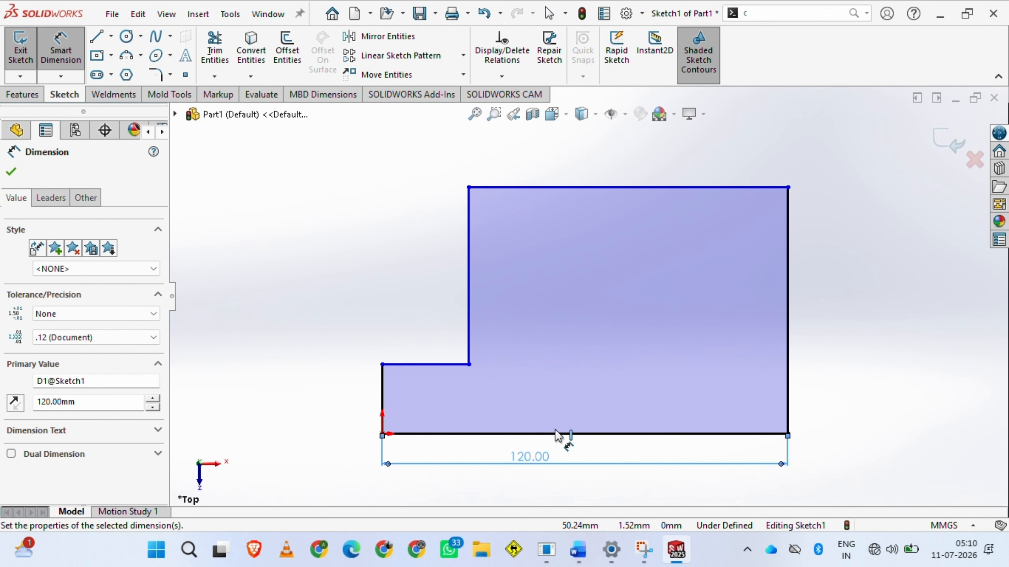
# Dimension the profile's right vertical edge and set its length to 80 mm
pyautogui.click(791, 326)
pyautogui.click(814, 324)
pyautogui.write('2')
pyautogui.press('BackSpace')
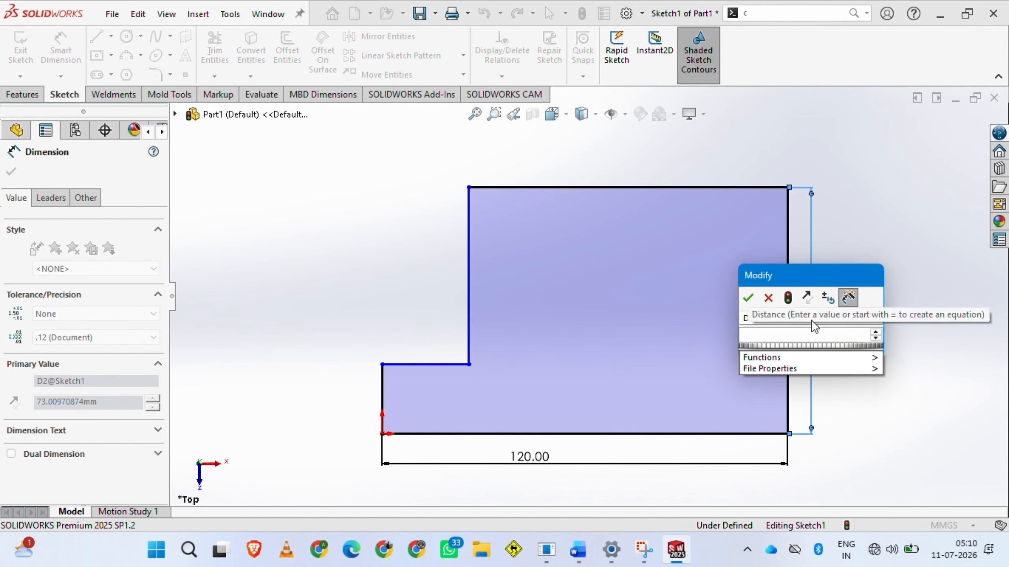
pyautogui.write('80')
pyautogui.press('Return')
# Dimension the profile's top horizontal edge and set its length to 100 mm
pyautogui.click(572, 164)
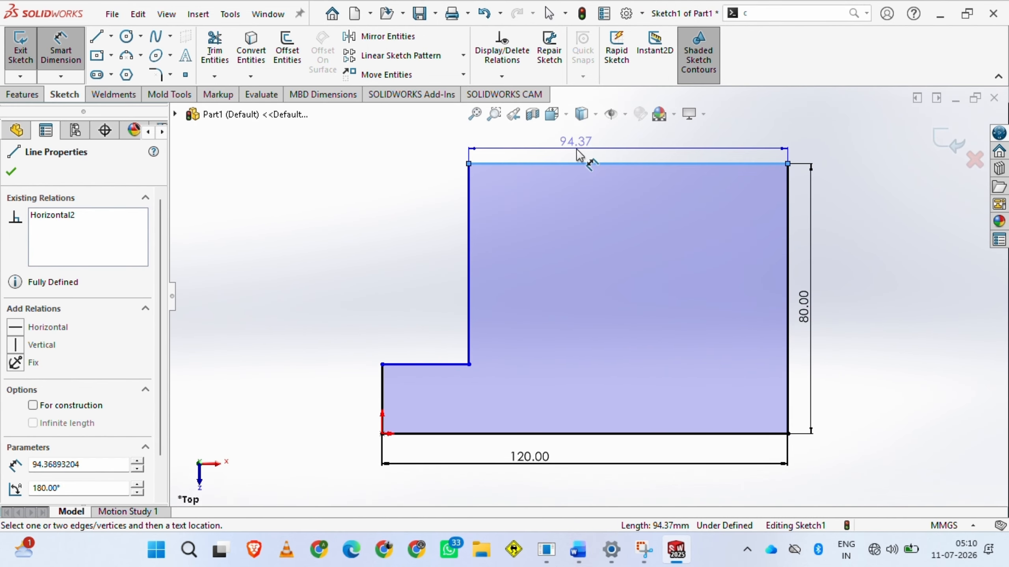
pyautogui.click(569, 148)
pyautogui.write('100')
pyautogui.press('Return')
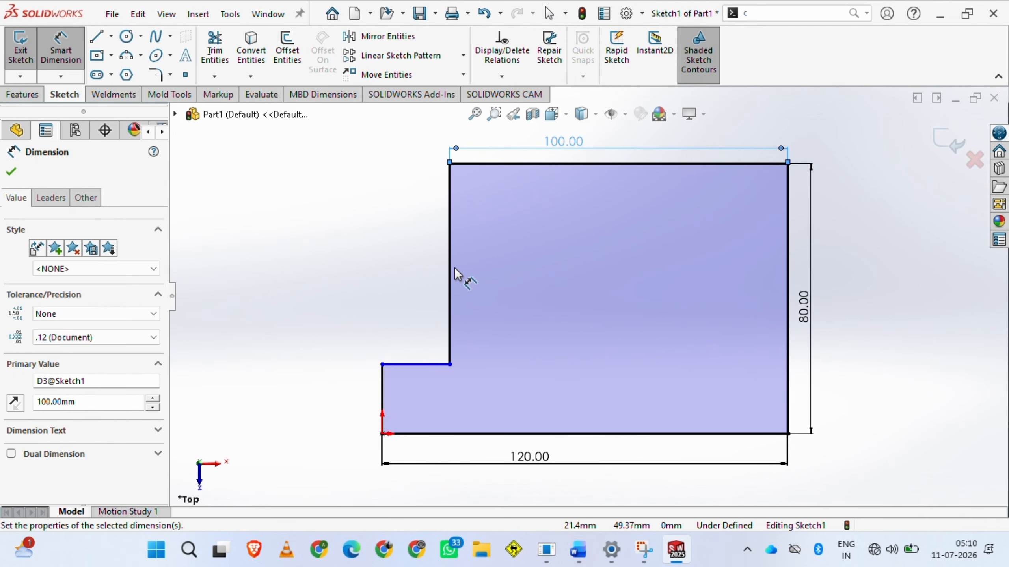
# Dimension the tall vertical edge above the step and set its length to 60 mm
pyautogui.click(450, 274)
pyautogui.click(492, 263)
pyautogui.write('60')
pyautogui.press('Return')
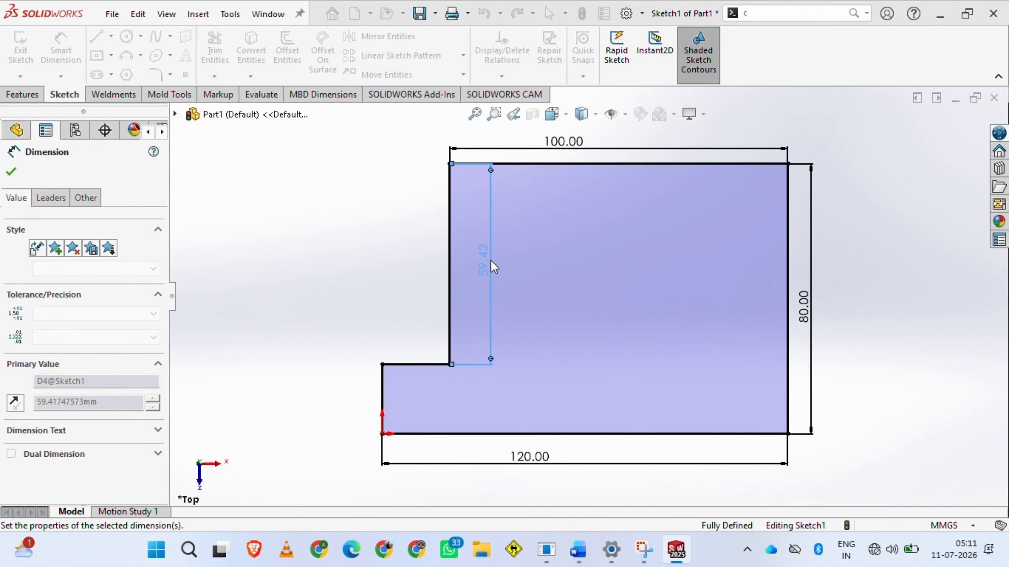
# Try to dimension the step's short horizontal edge and short vertical edge, cancelling the driven-dimension option for each
pyautogui.click(411, 367)
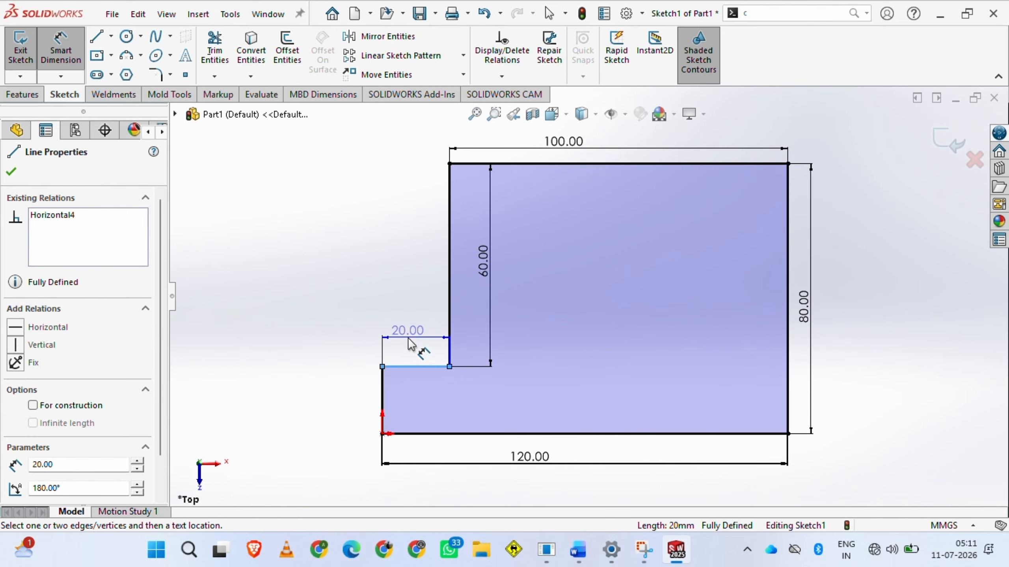
pyautogui.click(410, 344)
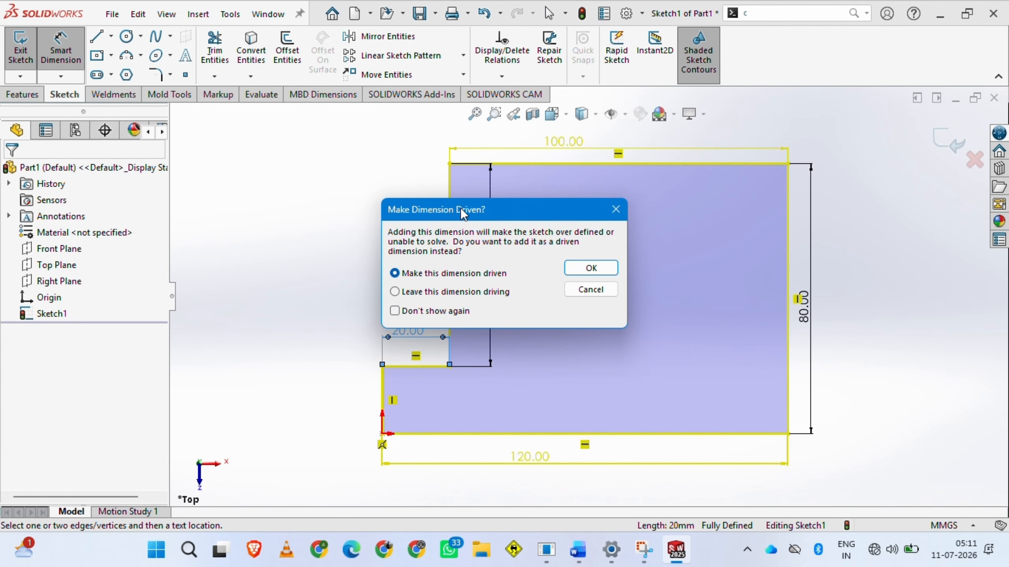
pyautogui.click(591, 289)
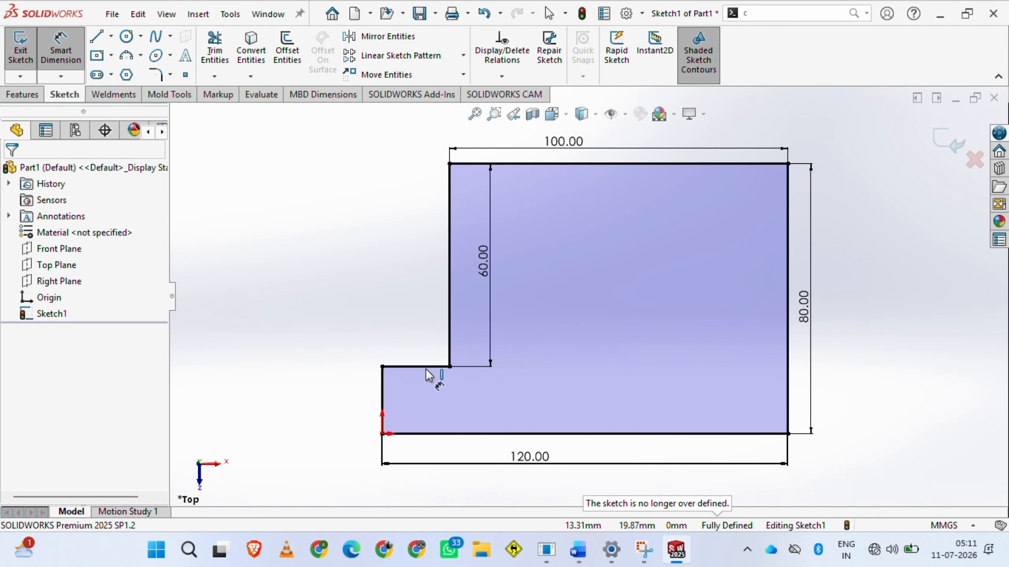
pyautogui.click(381, 395)
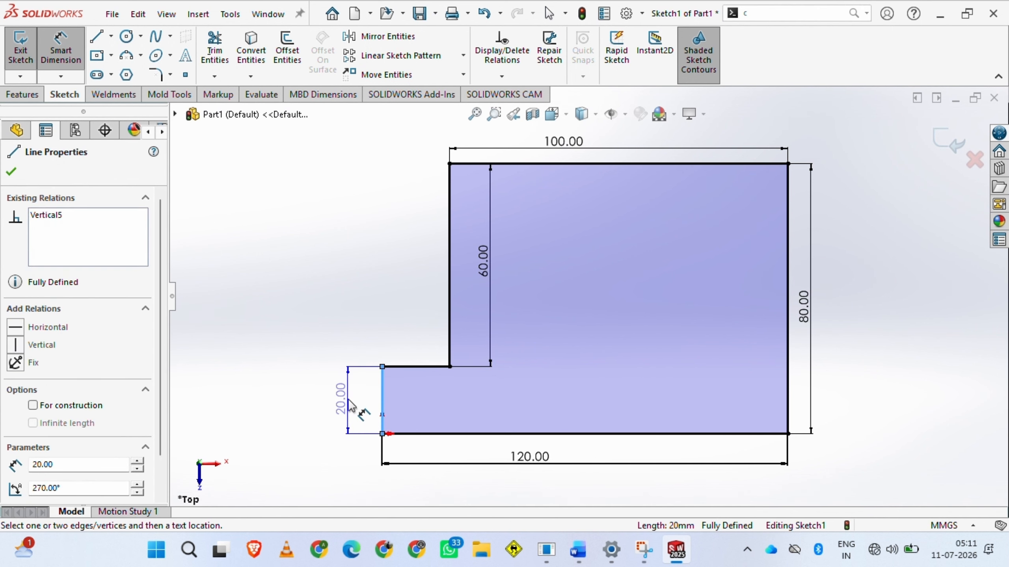
pyautogui.click(350, 401)
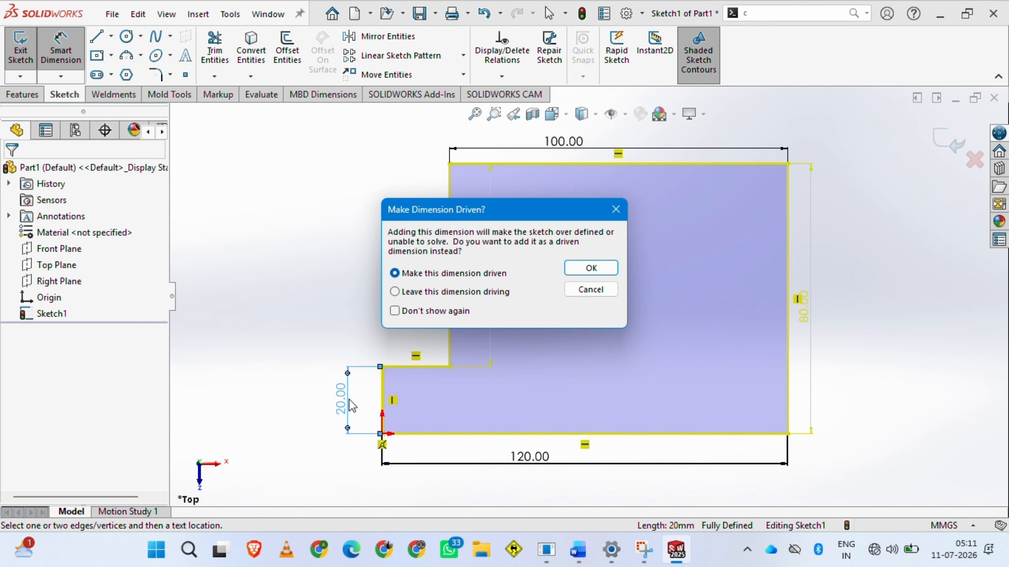
pyautogui.click(591, 289)
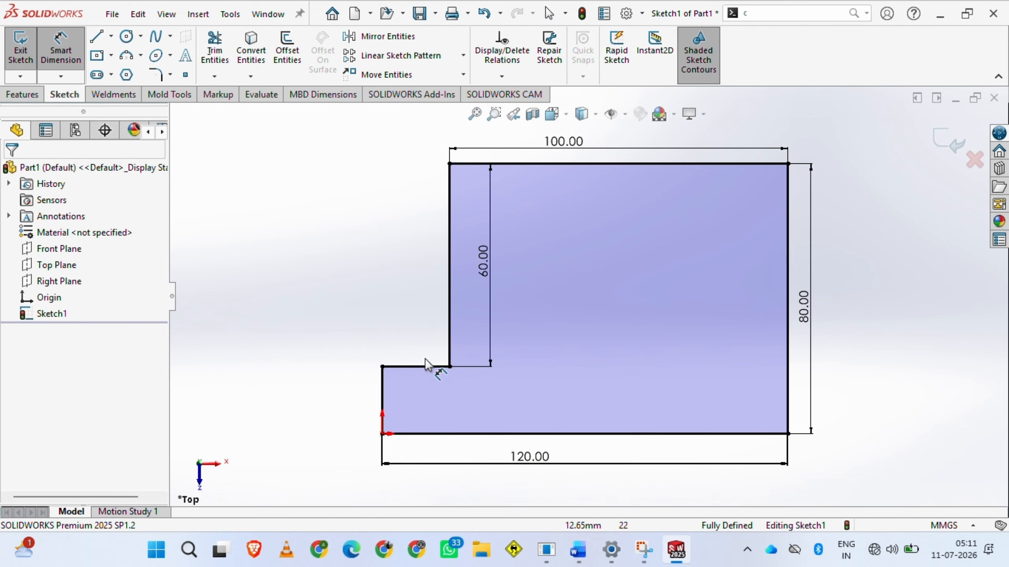
# Zoom out and in on the dimensioned profile and fit the whole sketch in the view
pyautogui.scroll(3, 560, 371)
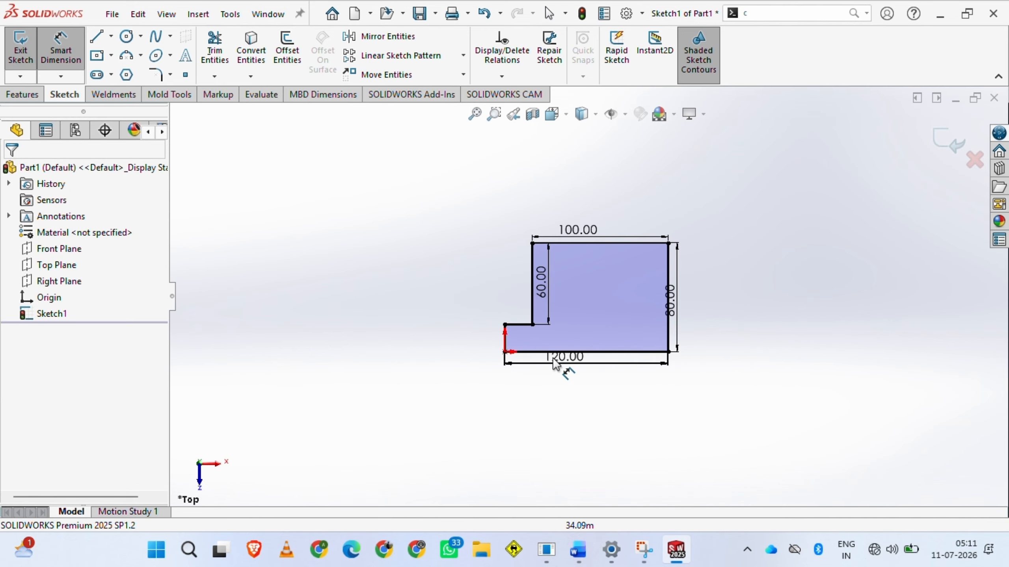
pyautogui.scroll(-3, 562, 370)
pyautogui.scroll(-3, 638, 212)
pyautogui.scroll(3, 622, 252)
pyautogui.scroll(1, 650, 147)
pyautogui.scroll(-3, 657, 148)
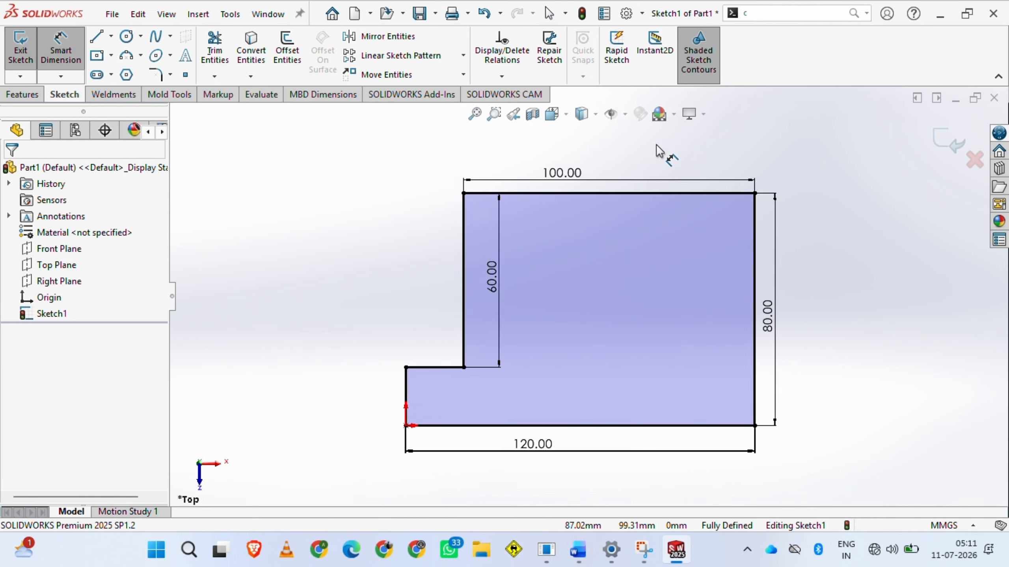
pyautogui.scroll(2, 652, 175)
pyautogui.scroll(1, 556, 417)
pyautogui.scroll(-1, 554, 422)
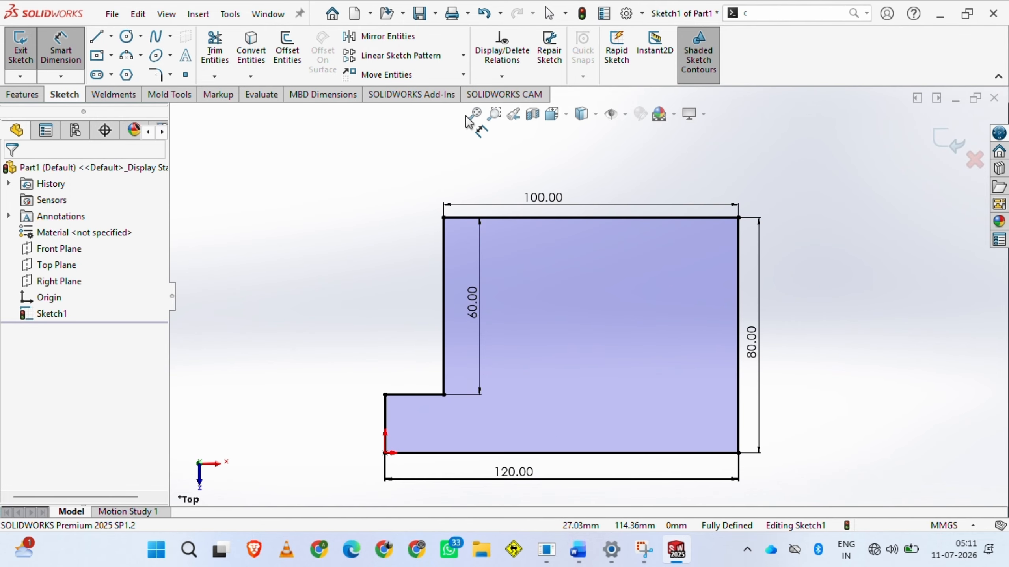
pyautogui.scroll(5, 516, 270)
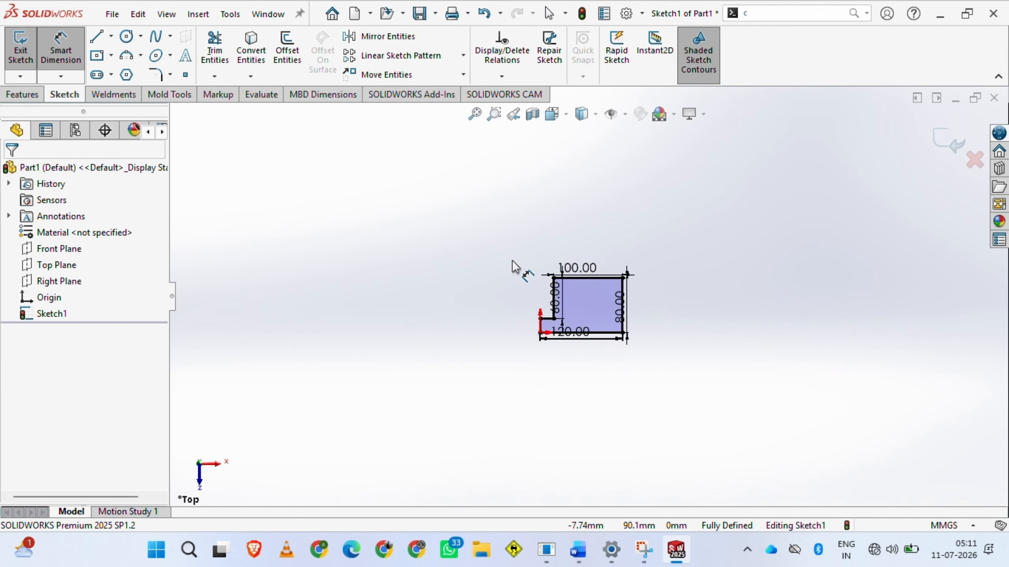
pyautogui.click(481, 116)
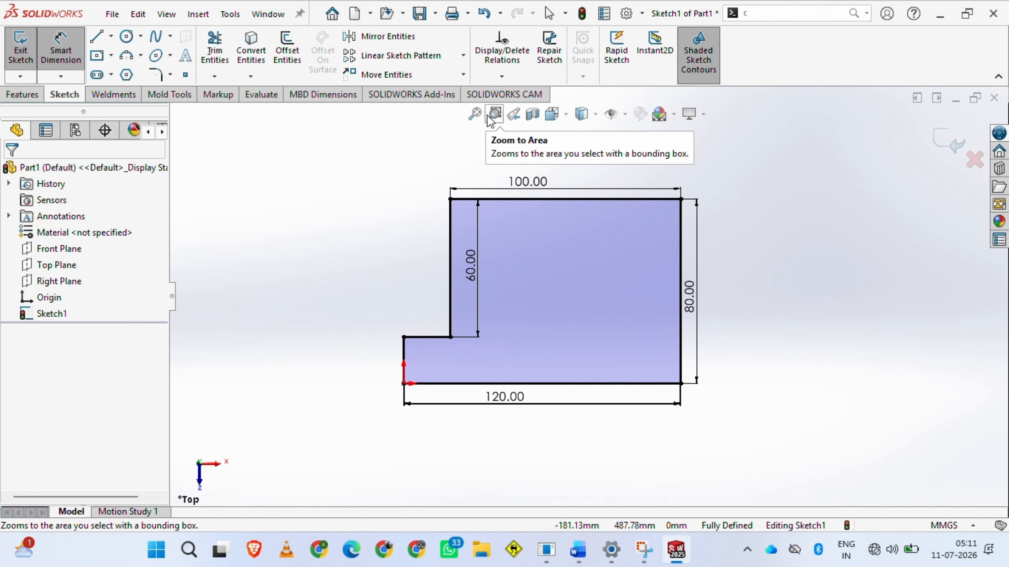
# Use Zoom to Area to enlarge the profile's upper-left corner, then leave the zoom tool
pyautogui.click(493, 114)
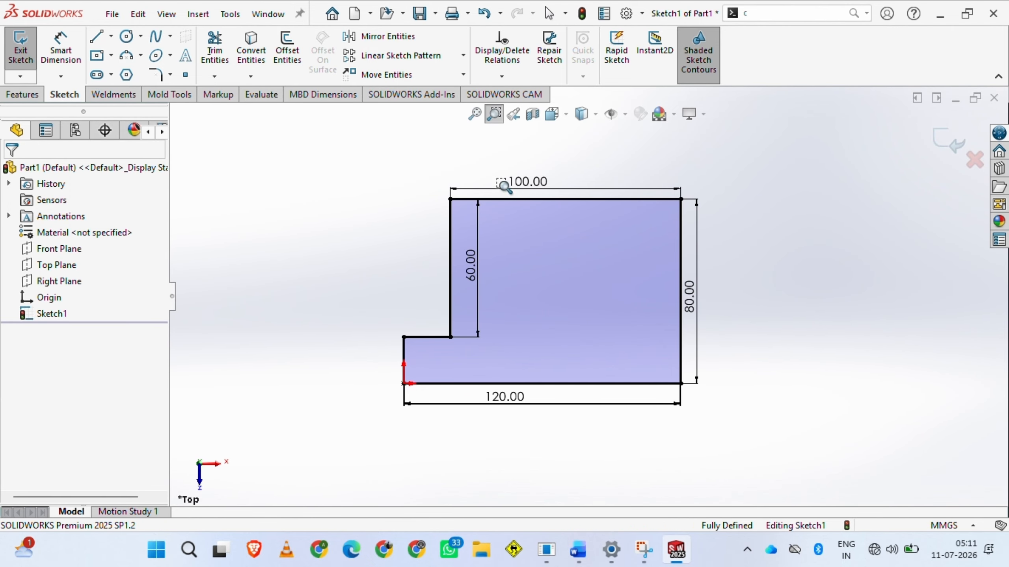
pyautogui.moveTo(409, 172)
pyautogui.mouseDown()
pyautogui.moveTo(533, 282)
pyautogui.moveTo(558, 322)
pyautogui.mouseUp()
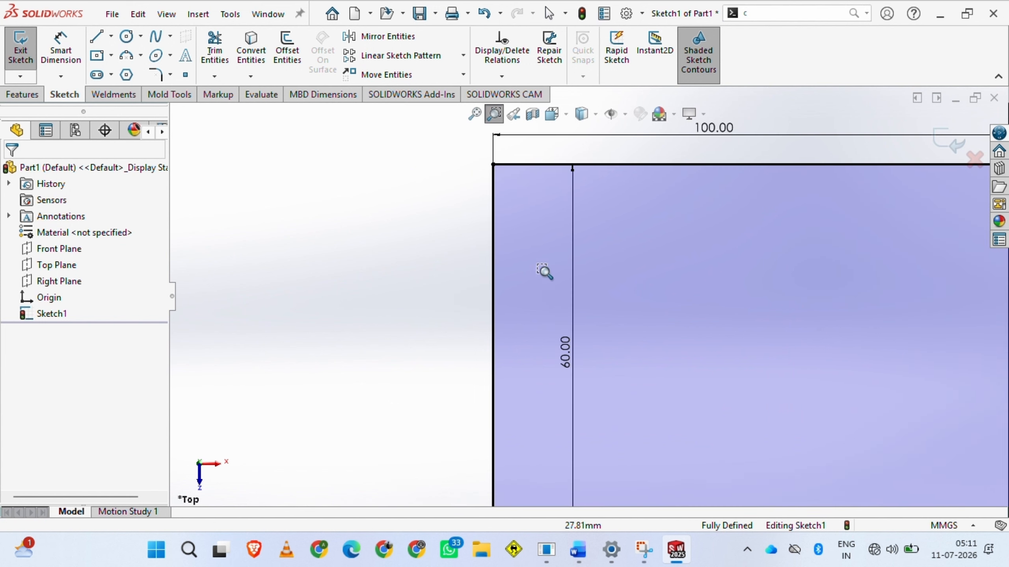
pyautogui.click(494, 117)
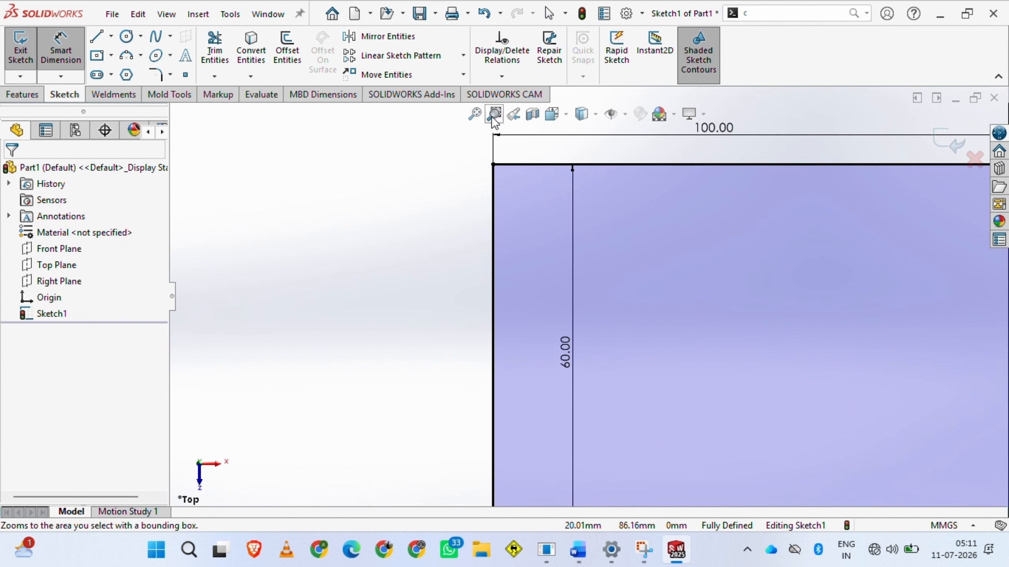
# Zoom back to the whole dimensioned profile and look at the available display styles
pyautogui.scroll(5, 548, 248)
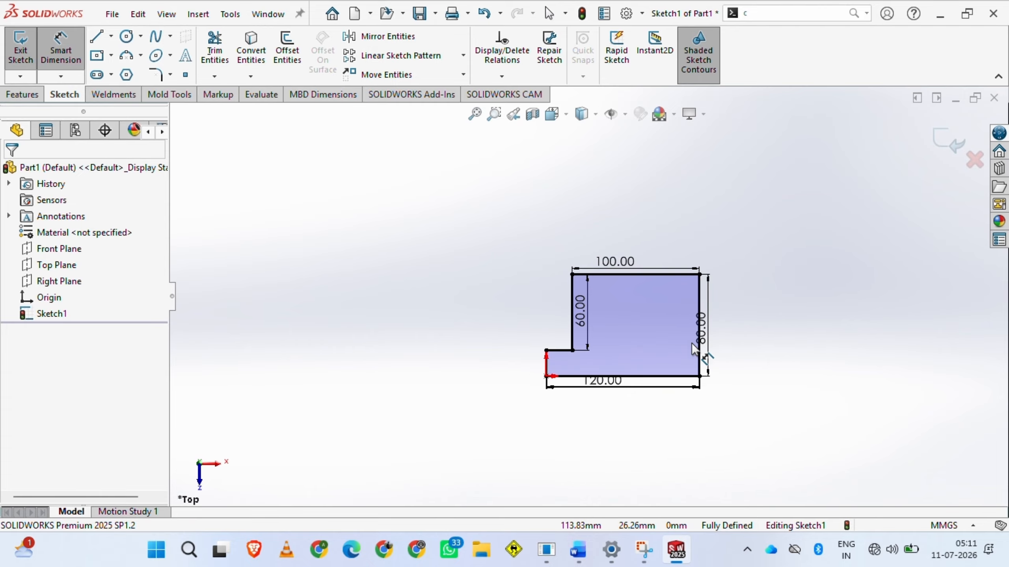
pyautogui.scroll(-2, 699, 333)
pyautogui.scroll(-3, 602, 220)
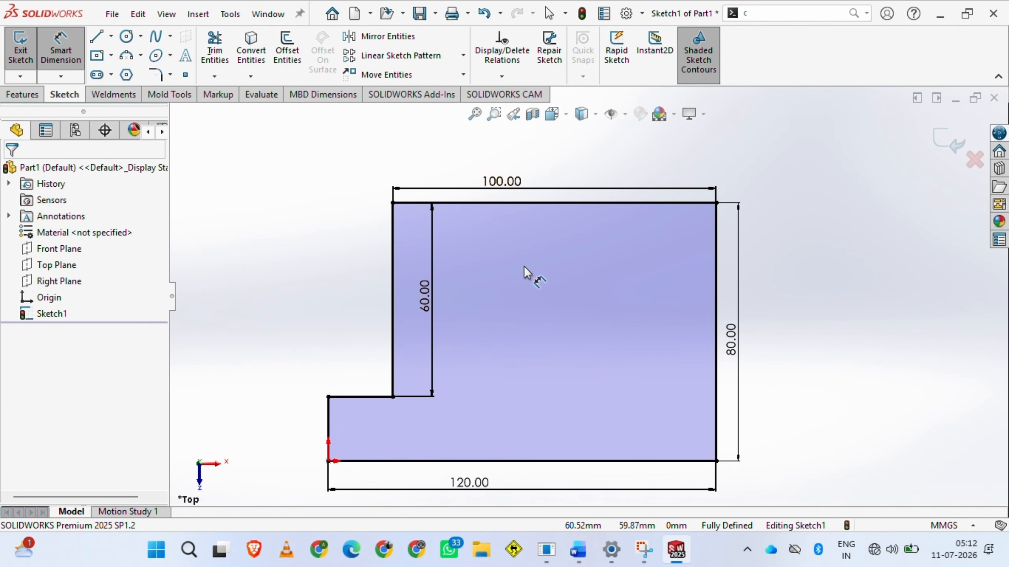
pyautogui.click(599, 114)
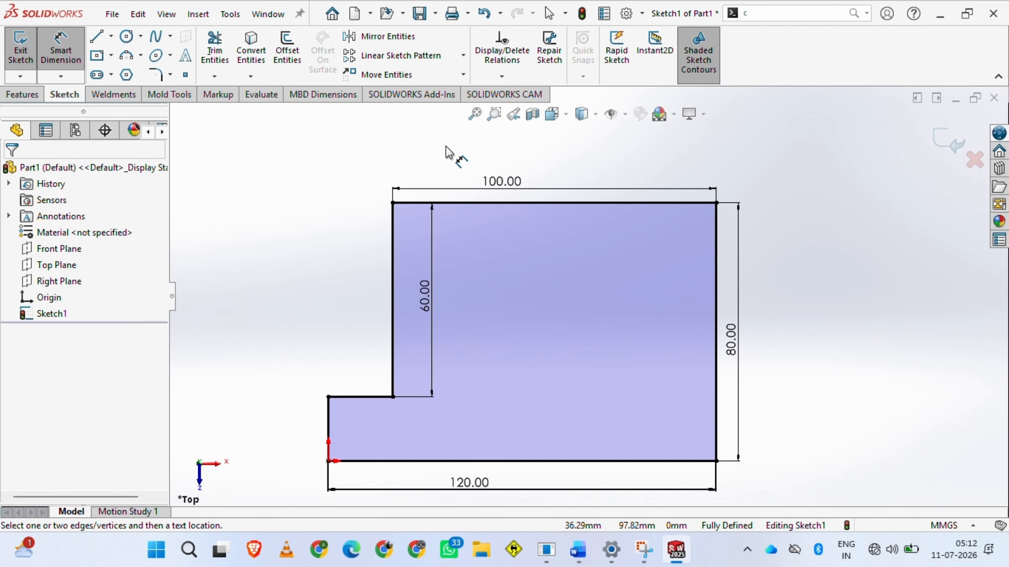
# Extrude the L-shaped profile as a boss with a Blind depth of 50 mm and clear the selection
pyautogui.click(22, 95)
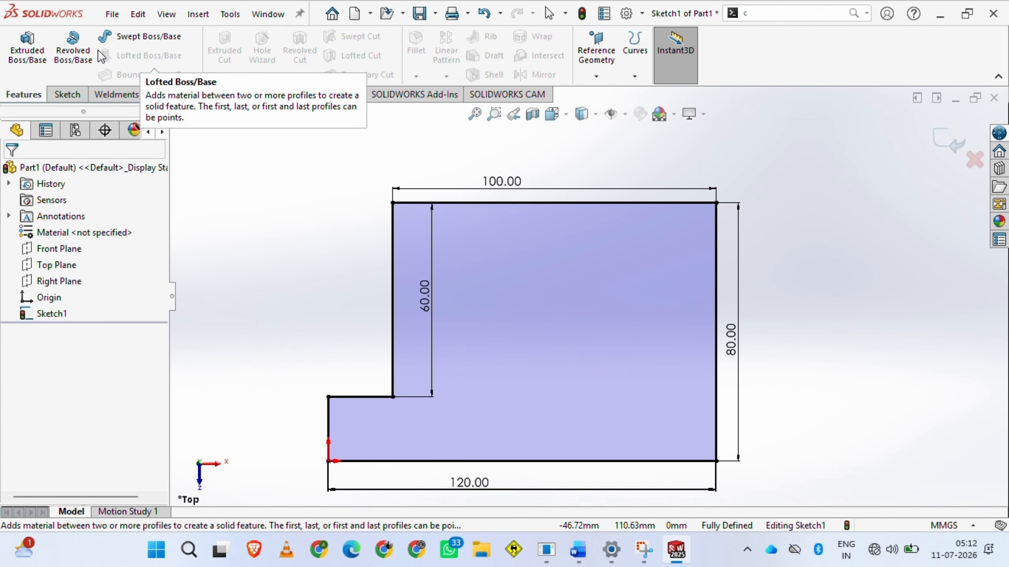
pyautogui.click(35, 62)
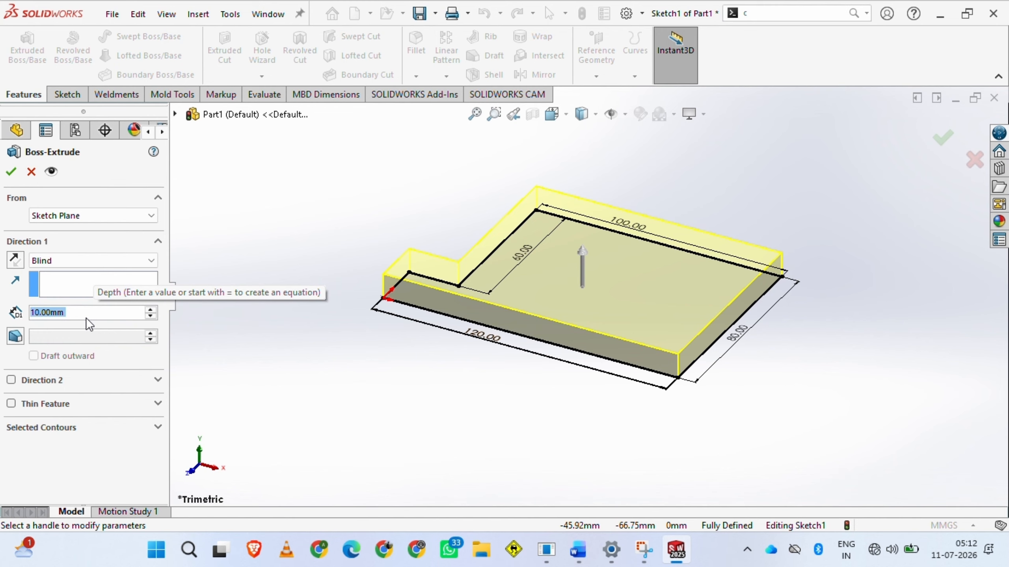
pyautogui.write('50mm')
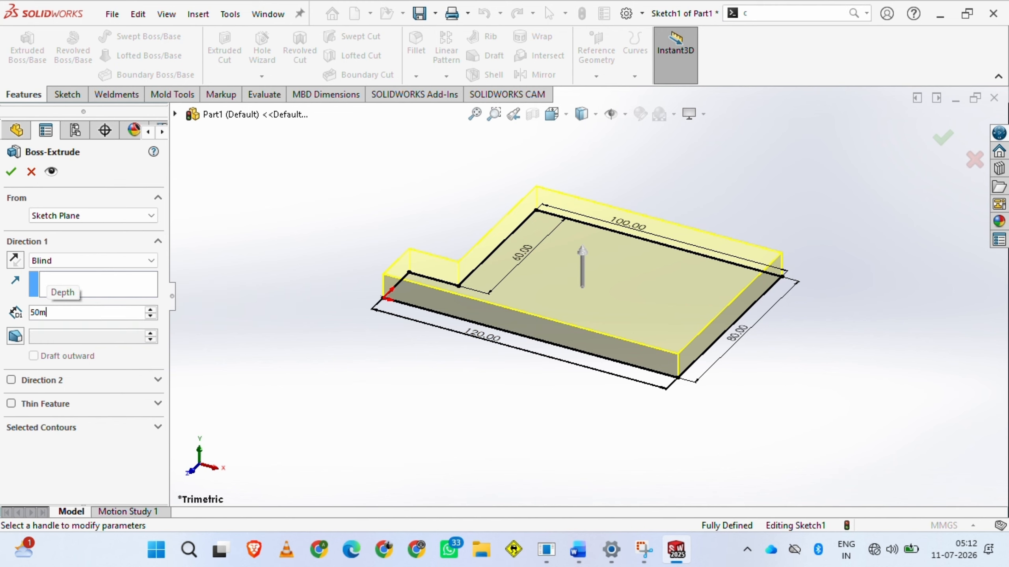
pyautogui.click(12, 174)
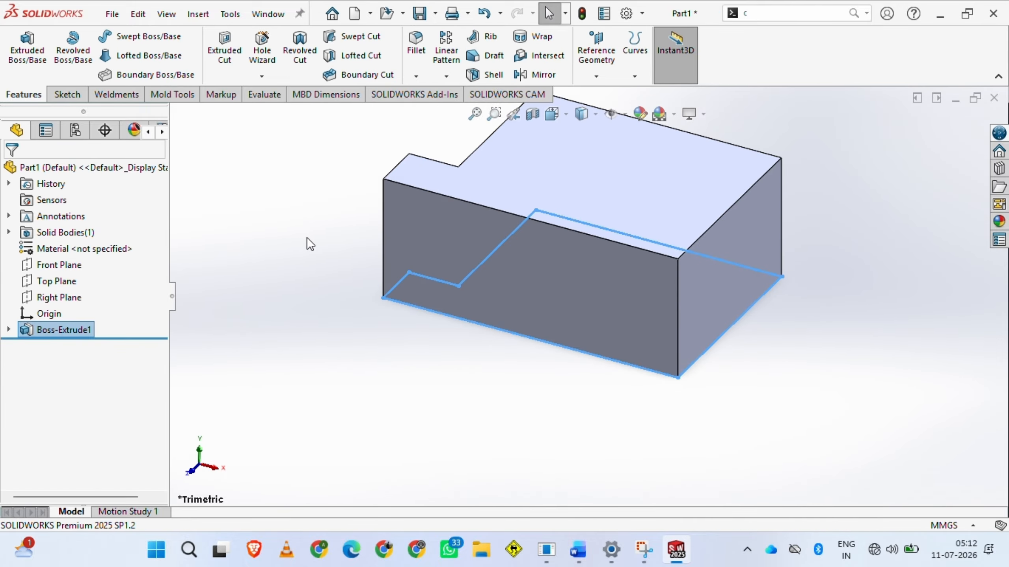
pyautogui.click(306, 237)
# Fit the extruded block in the view and rotate and zoom it to inspect its faces from several directions
pyautogui.press('f')
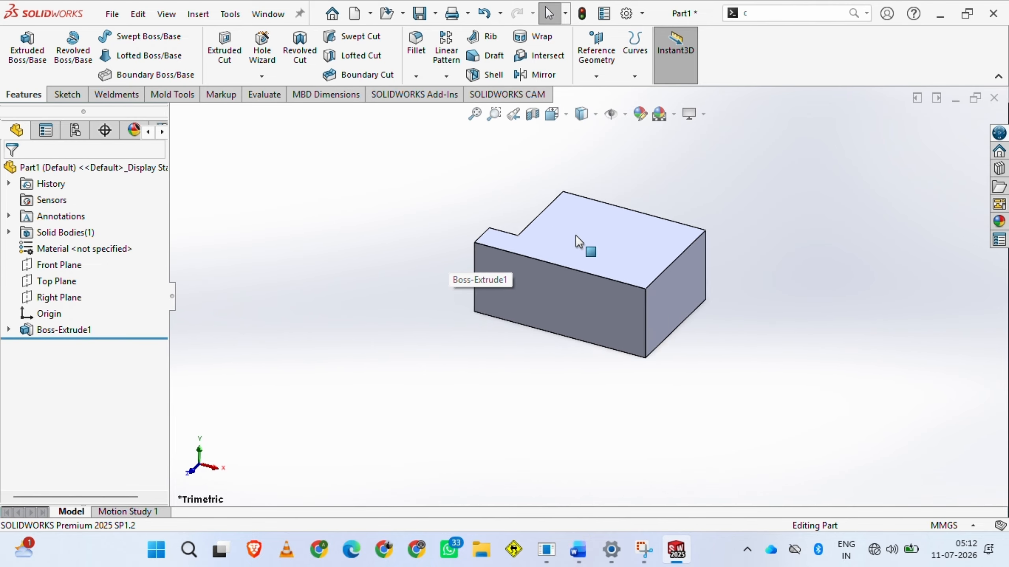
pyautogui.scroll(-2, 631, 219)
pyautogui.scroll(-2, 543, 352)
pyautogui.scroll(1, 541, 352)
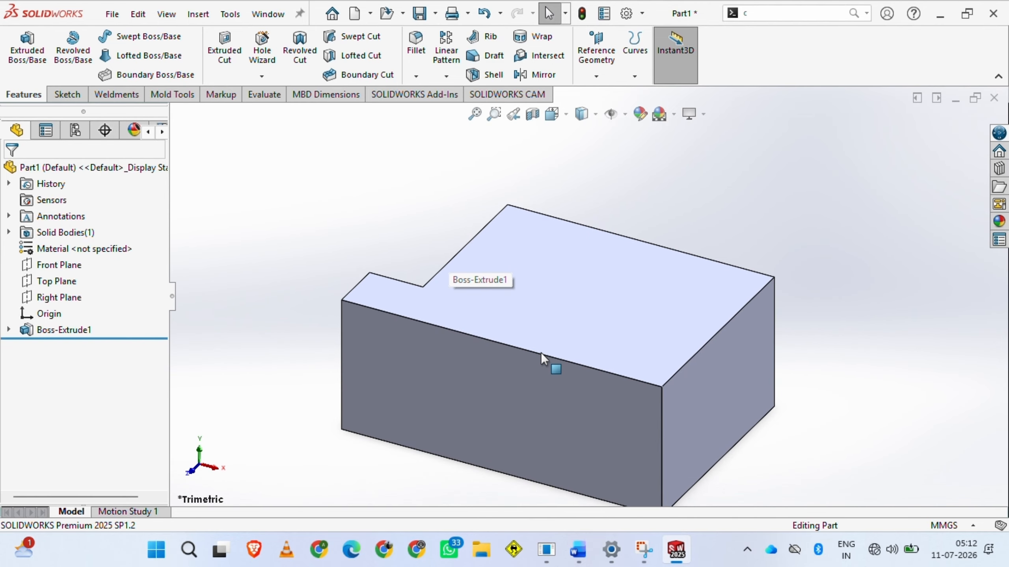
pyautogui.moveTo(528, 384); pyautogui.dragTo(909, 349, button='middle')
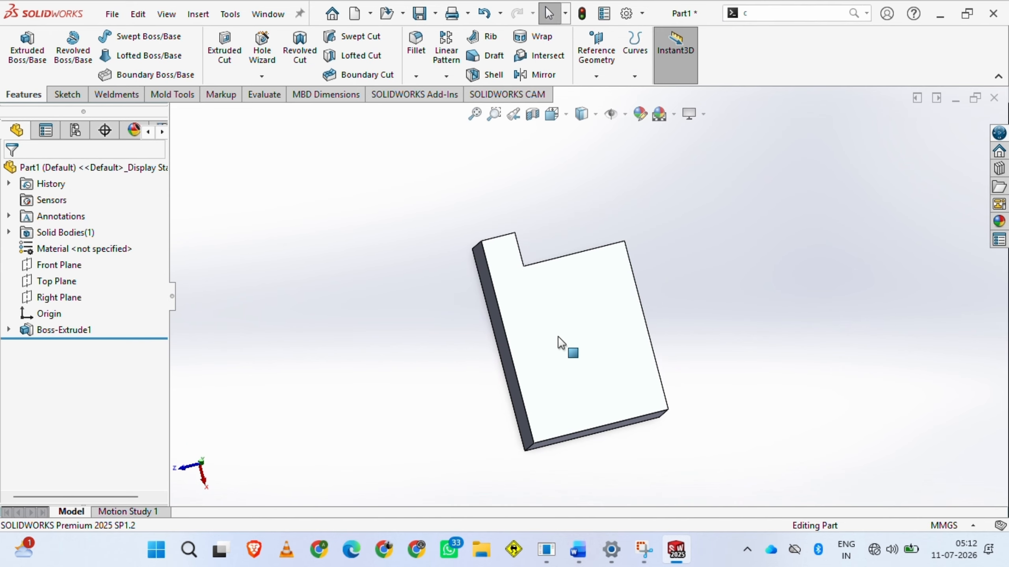
pyautogui.scroll(-2, 561, 343)
pyautogui.moveTo(562, 341); pyautogui.dragTo(514, 477, button='middle')
pyautogui.scroll(2, 597, 264)
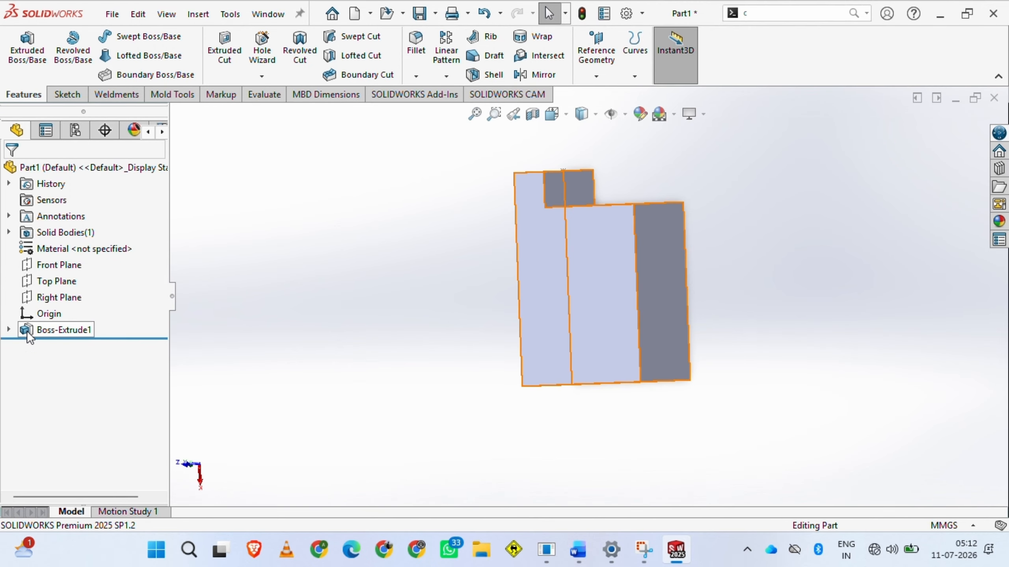
# Expand the boss extrusion in the feature tree to examine the sketch it is based on
pyautogui.click(8, 331)
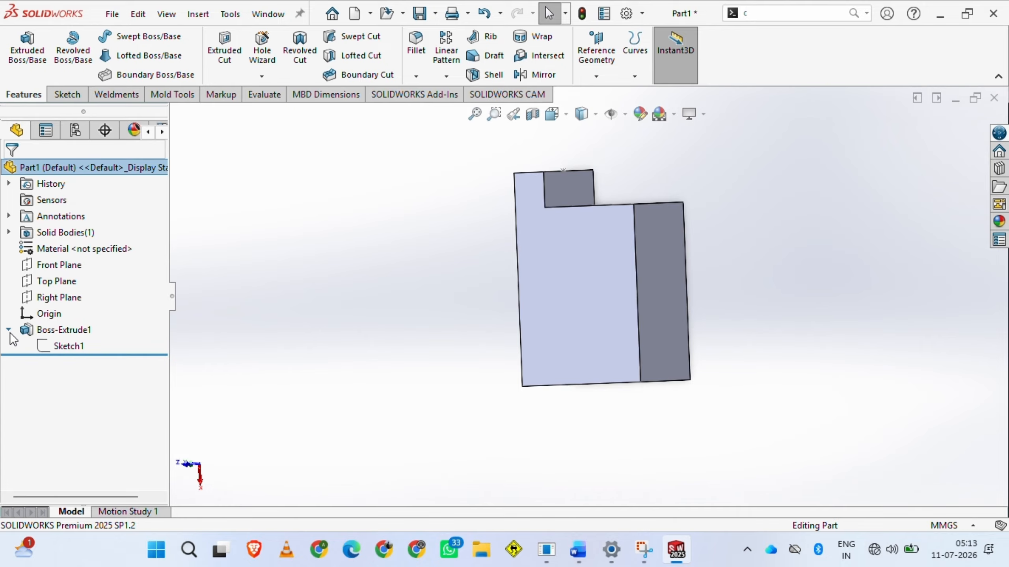
pyautogui.scroll(-2, 618, 240)
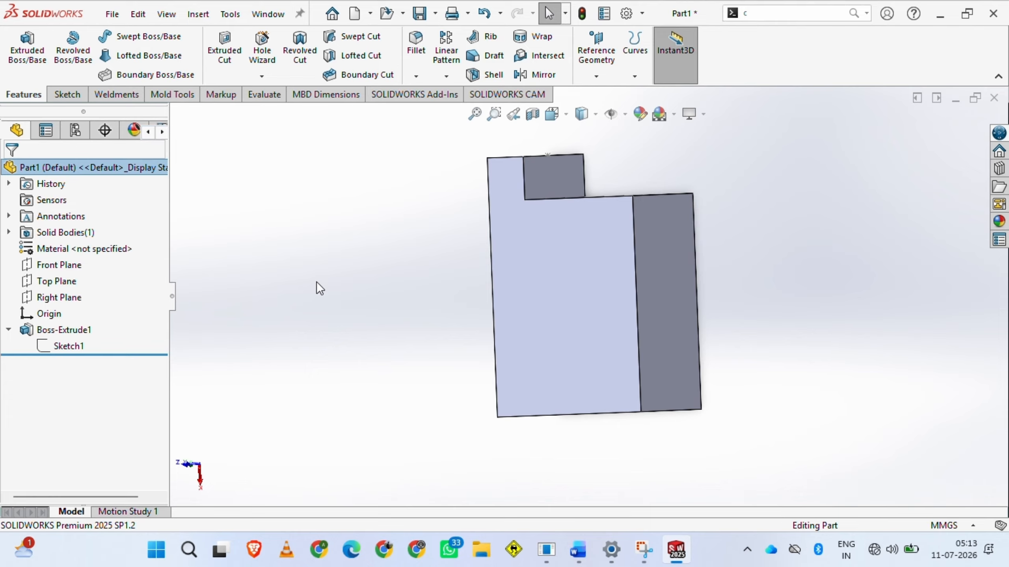
pyautogui.scroll(1, 596, 220)
pyautogui.scroll(-1, 596, 219)
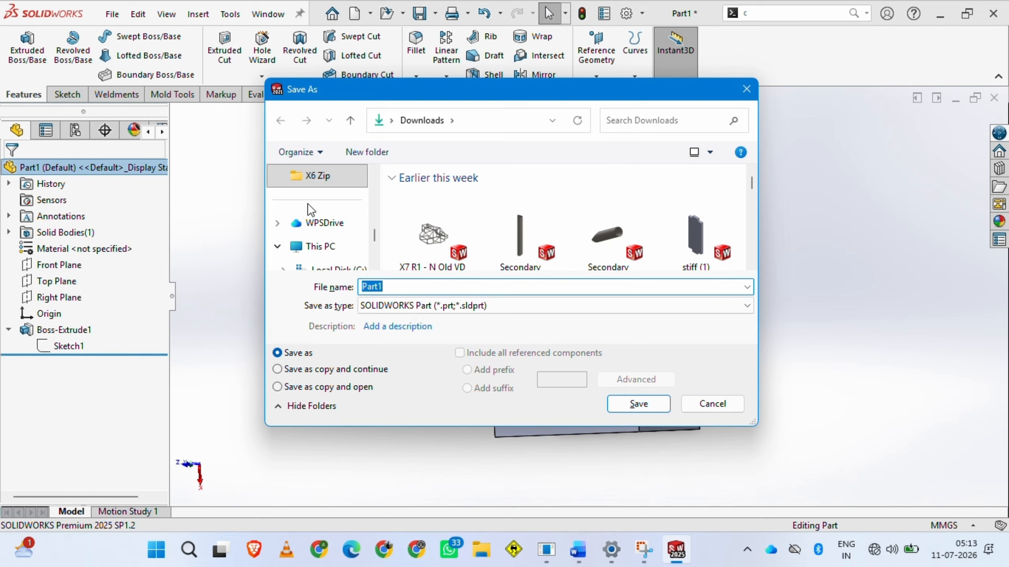
# Create a folder named "Solidworks tutorial" on the Desktop from within the Save As dialog
pyautogui.scroll(5, 308, 203)
pyautogui.scroll(-2, 309, 214)
pyautogui.scroll(2, 309, 217)
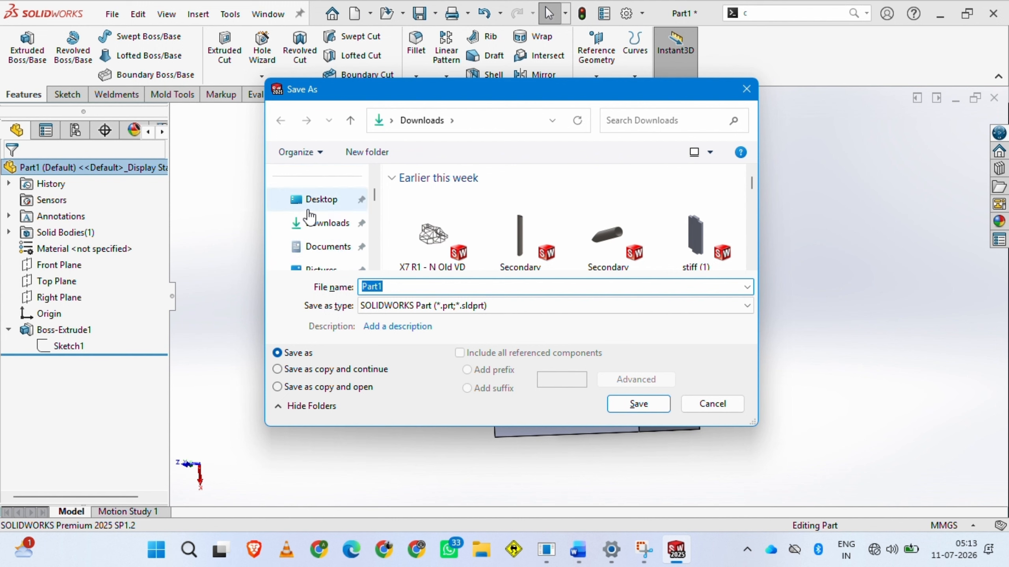
pyautogui.click(310, 214)
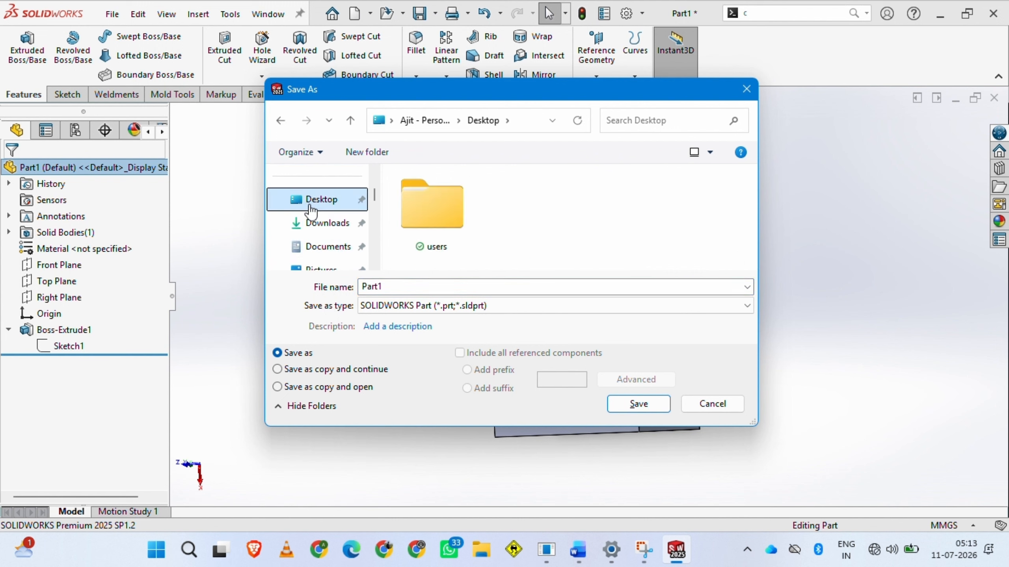
pyautogui.rightClick(509, 191)
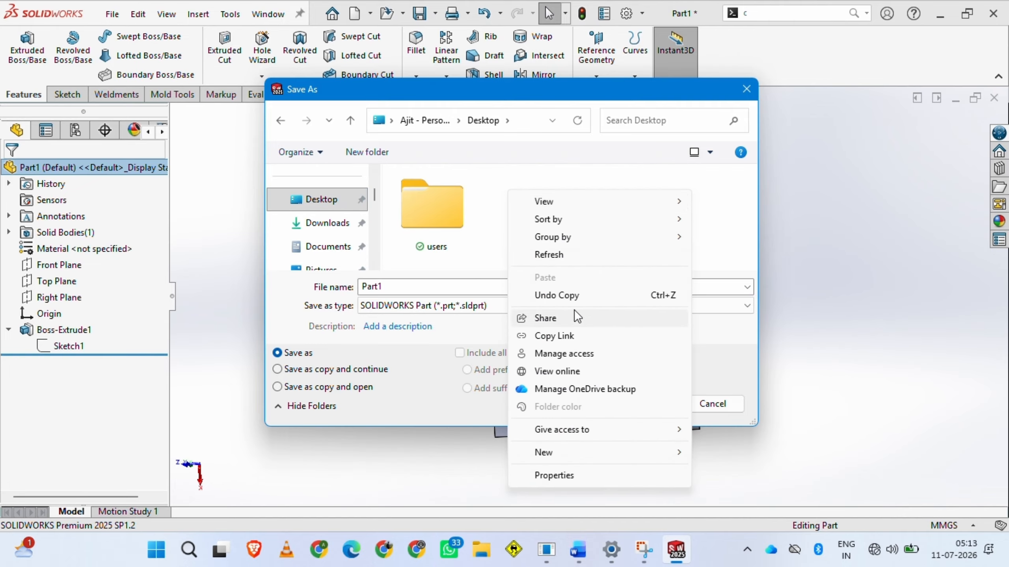
pyautogui.moveTo(568, 453)
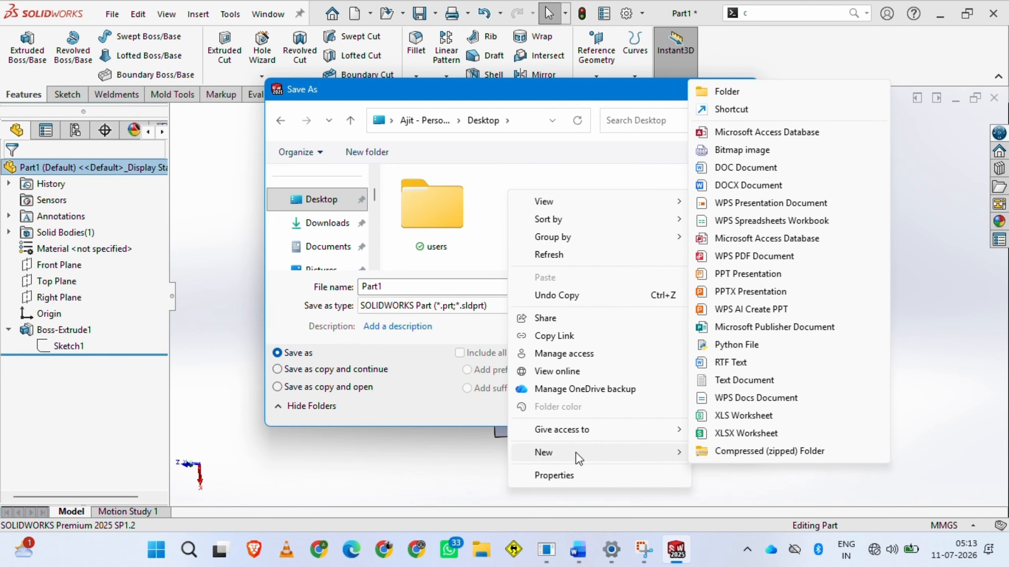
pyautogui.click(720, 91)
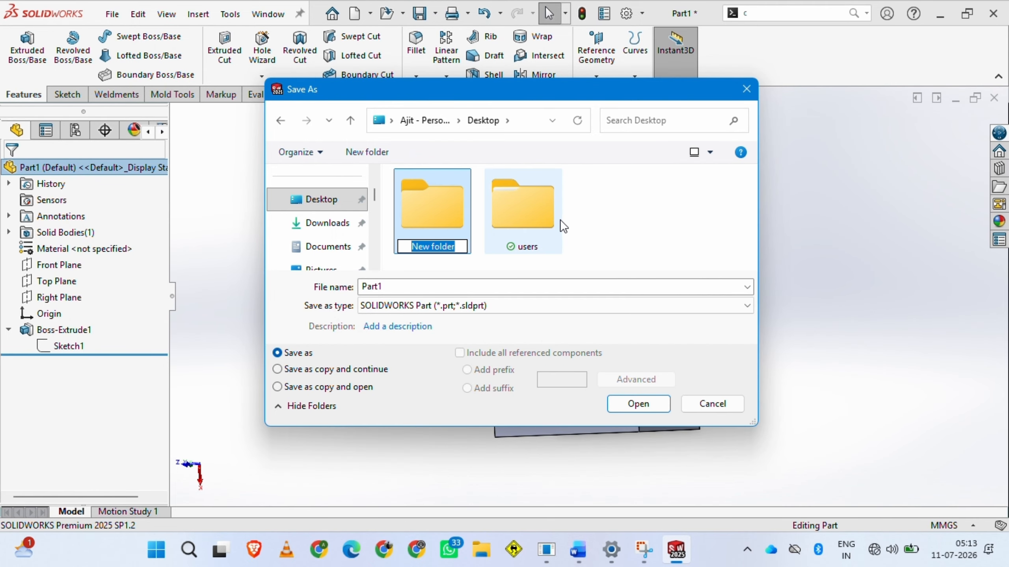
pyautogui.write('Solid')
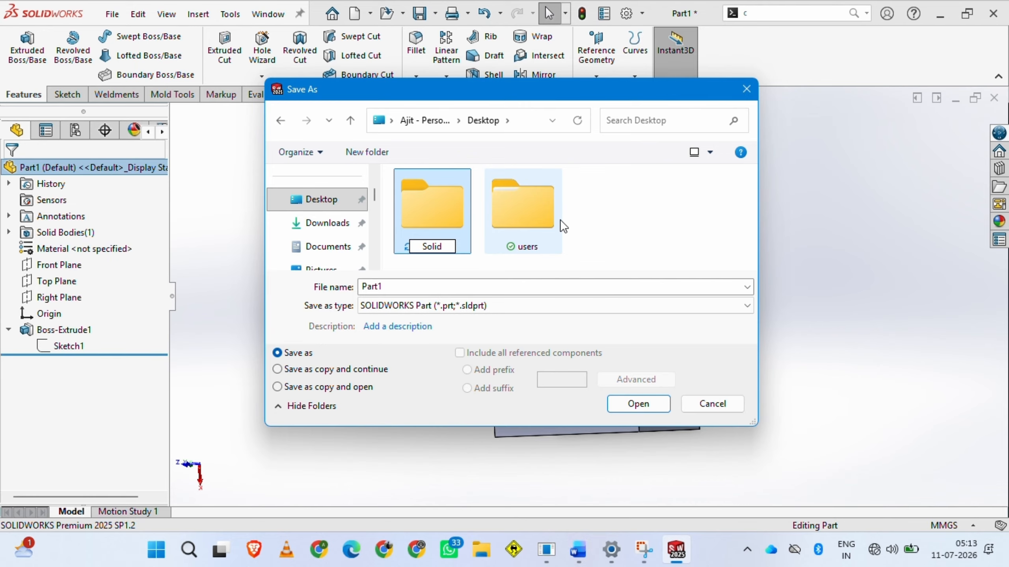
pyautogui.write('works tuto')
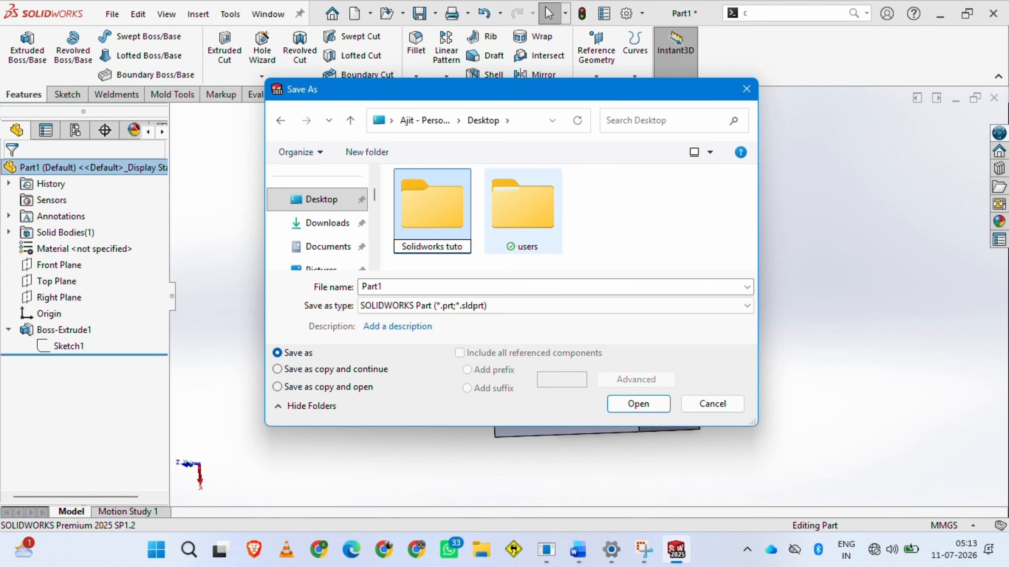
pyautogui.write('rial')
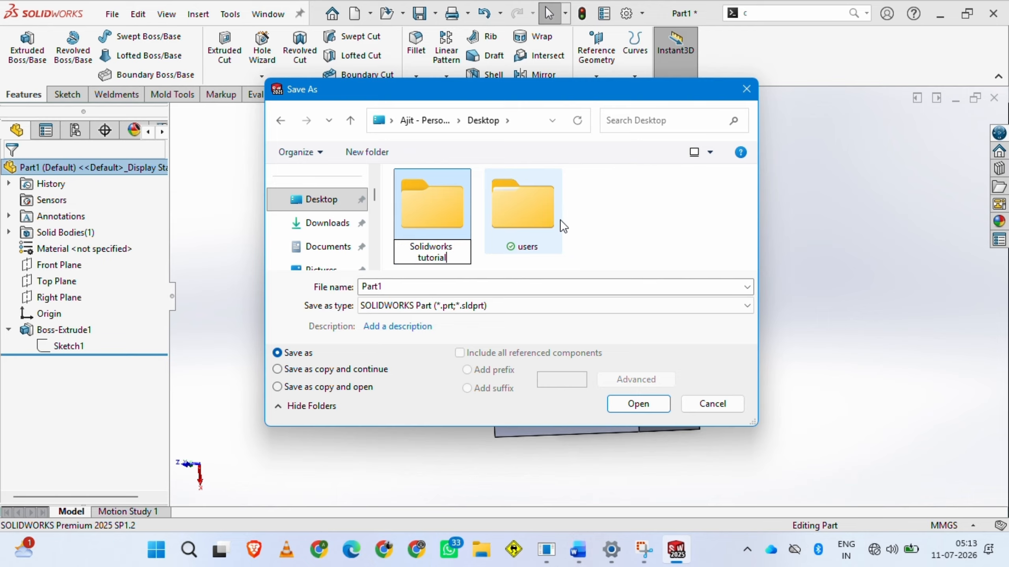
pyautogui.press('Return')
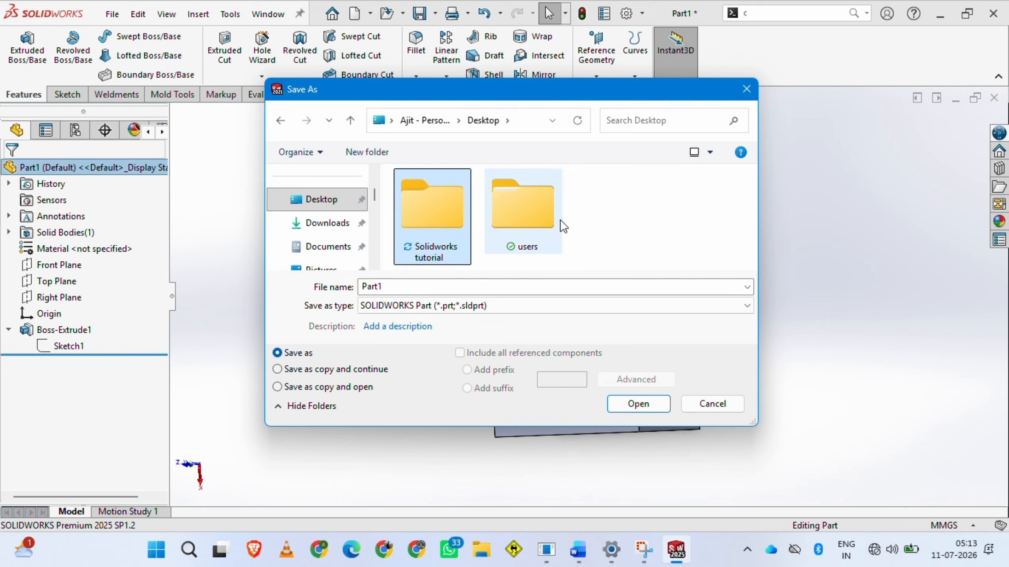
# Save the part in the "Solidworks tutorial" folder as "1st tutorial drg" in the SOLIDWORKS Part format
pyautogui.doubleClick(450, 199)
pyautogui.doubleClick(418, 293)
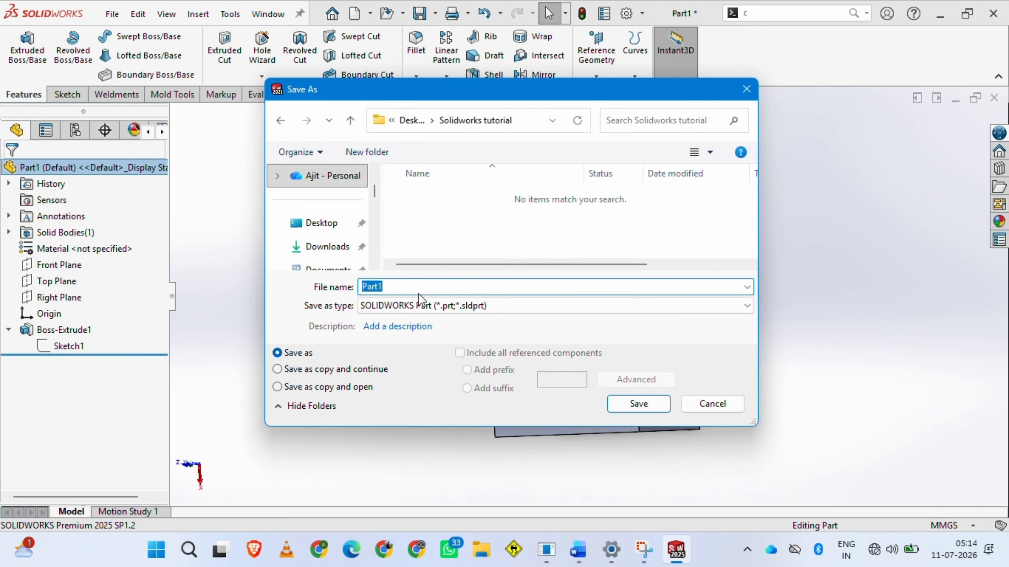
pyautogui.write('1st tutorial dr')
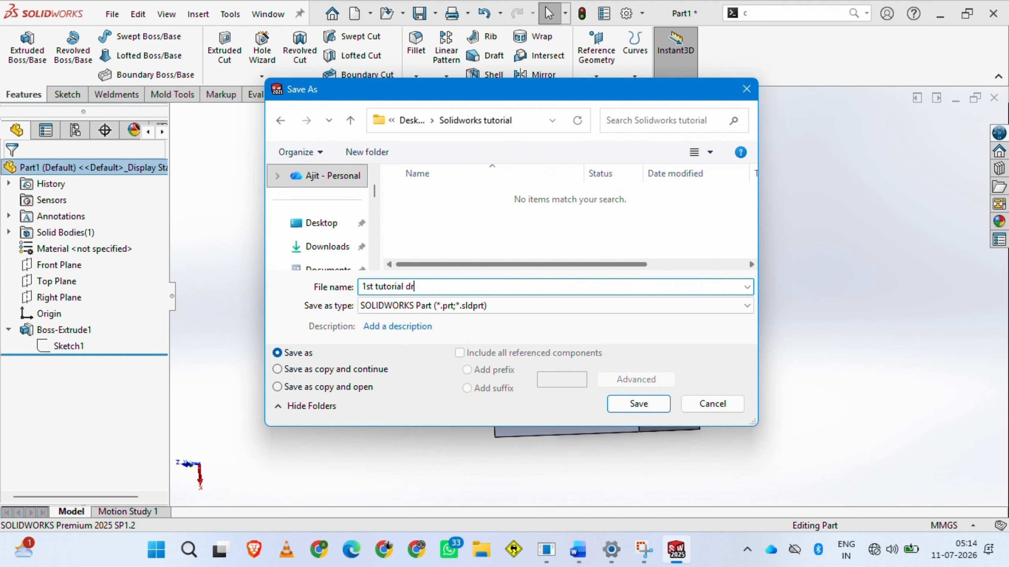
pyautogui.write('g')
pyautogui.click(493, 306)
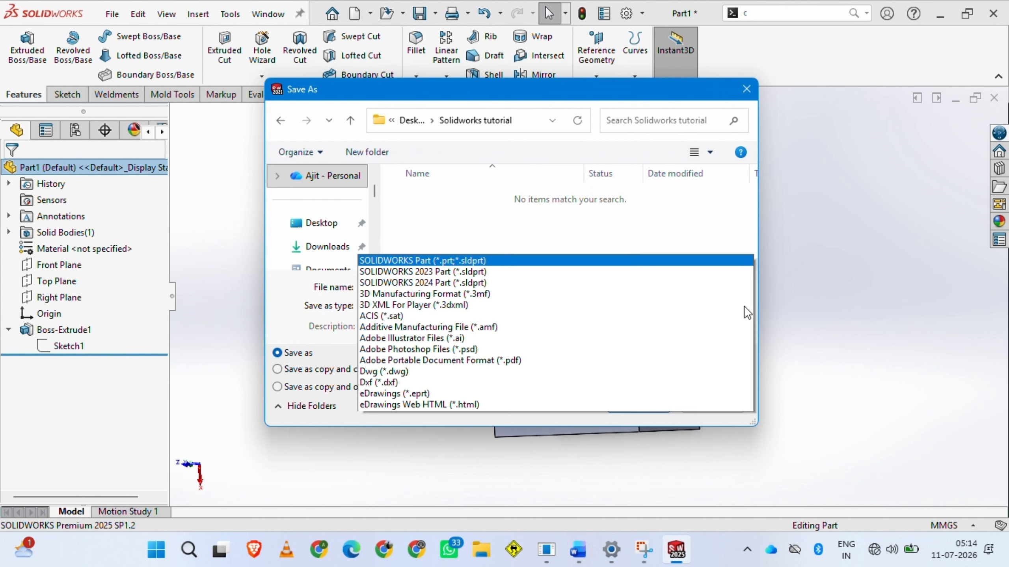
pyautogui.click(440, 8)
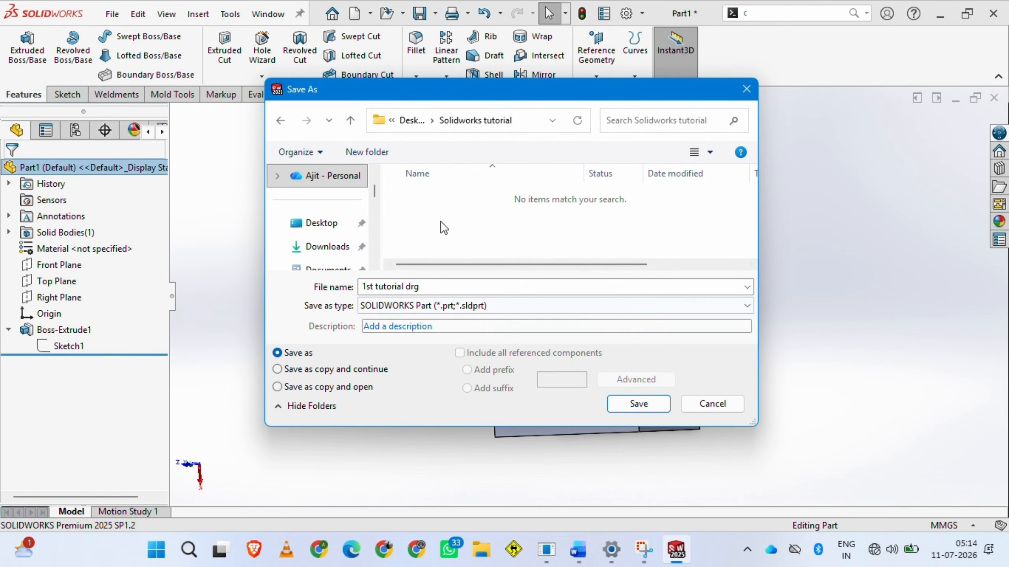
pyautogui.click(649, 407)
pyautogui.moveTo(360, 349); pyautogui.dragTo(395, 277, button='middle')
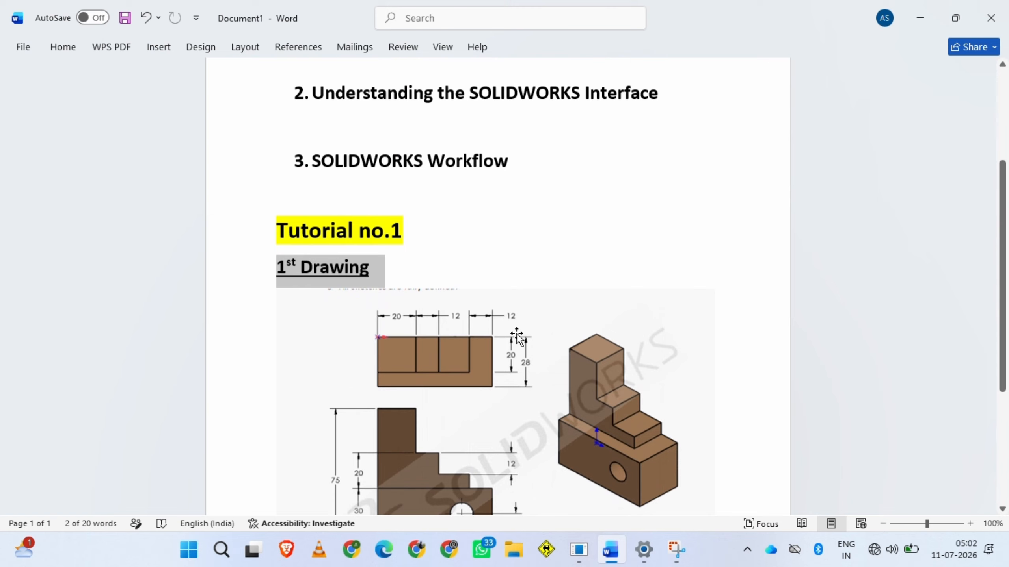
# Switch to the Word lecture document, review the 1st Drawing under Tutorial no.1 and return to SOLIDWORKS
pyautogui.scroll(-3, 516, 336)
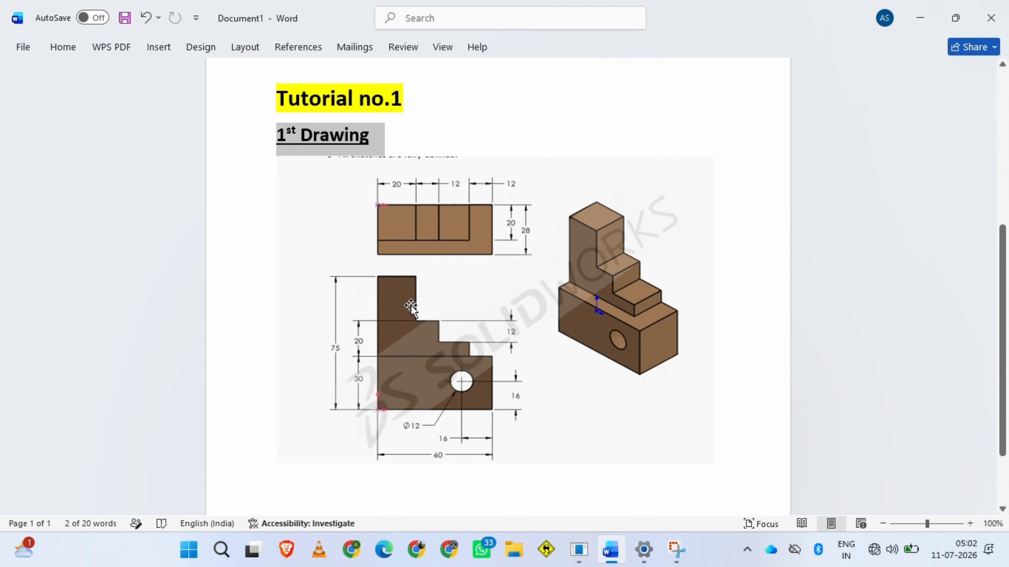
pyautogui.scroll(-2, 521, 366)
pyautogui.scroll(9, 521, 364)
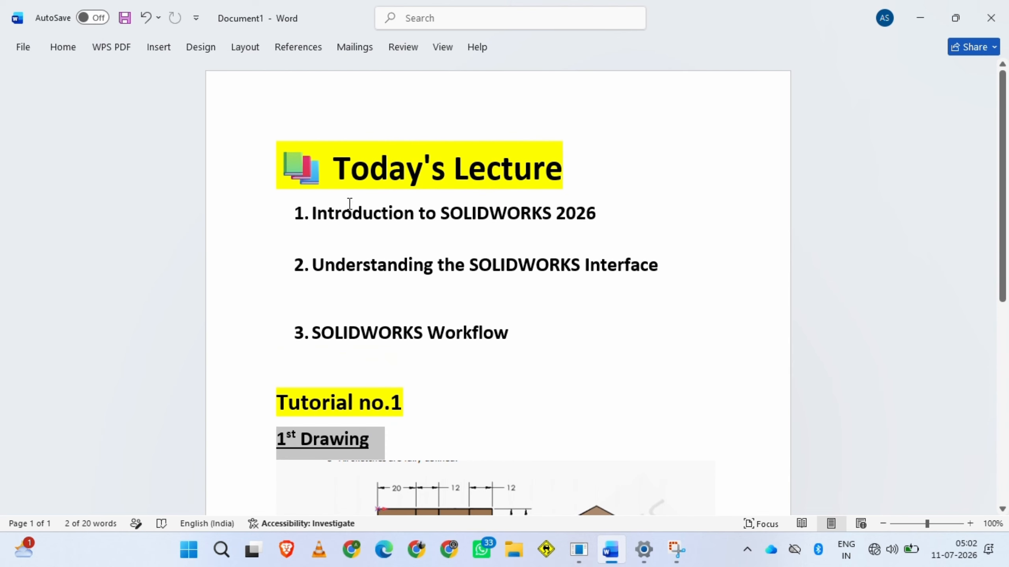
pyautogui.click(919, 17)
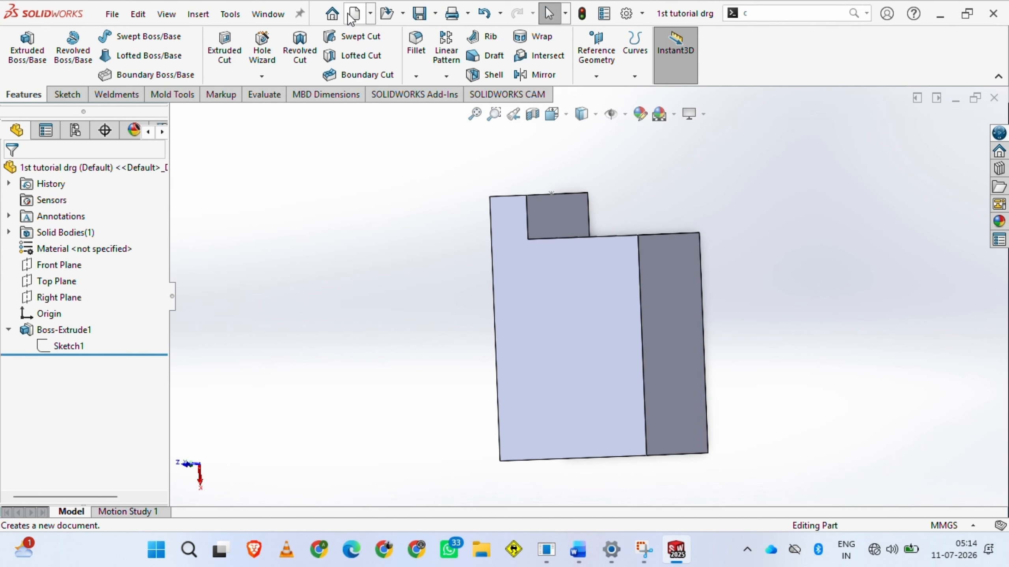
# Create a new Part document for the tutorial drawing
pyautogui.click(354, 15)
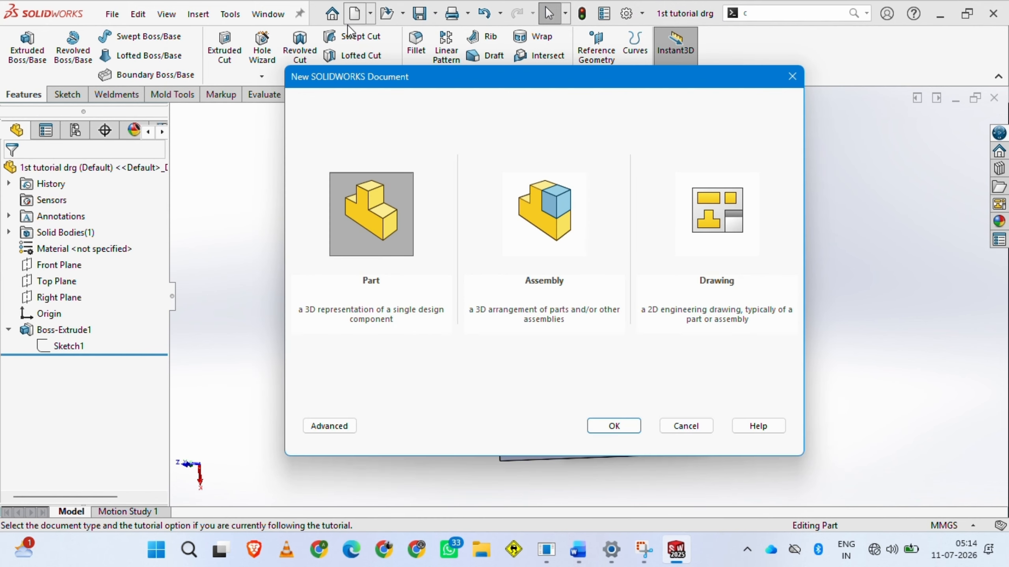
pyautogui.click(340, 245)
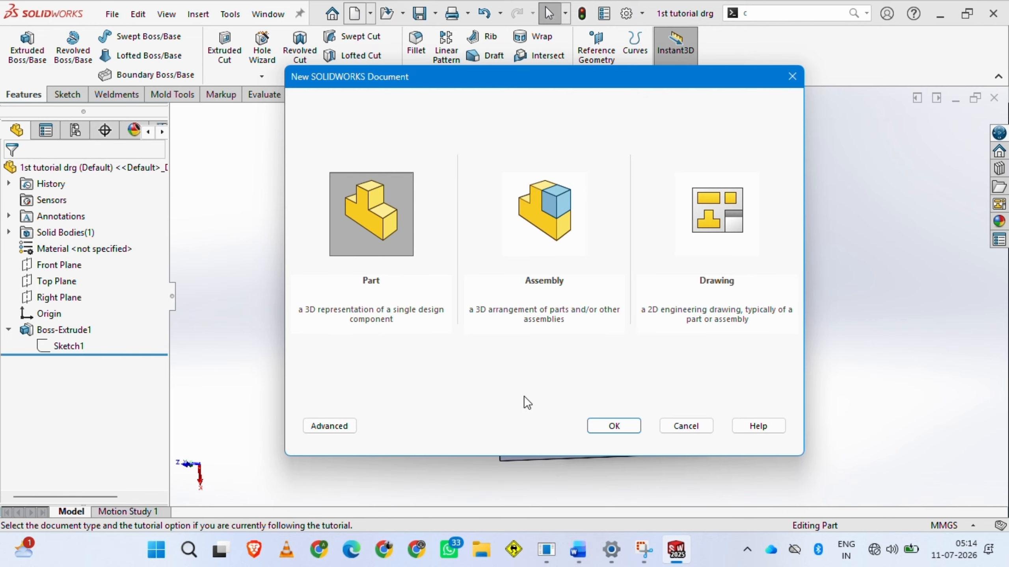
pyautogui.click(612, 432)
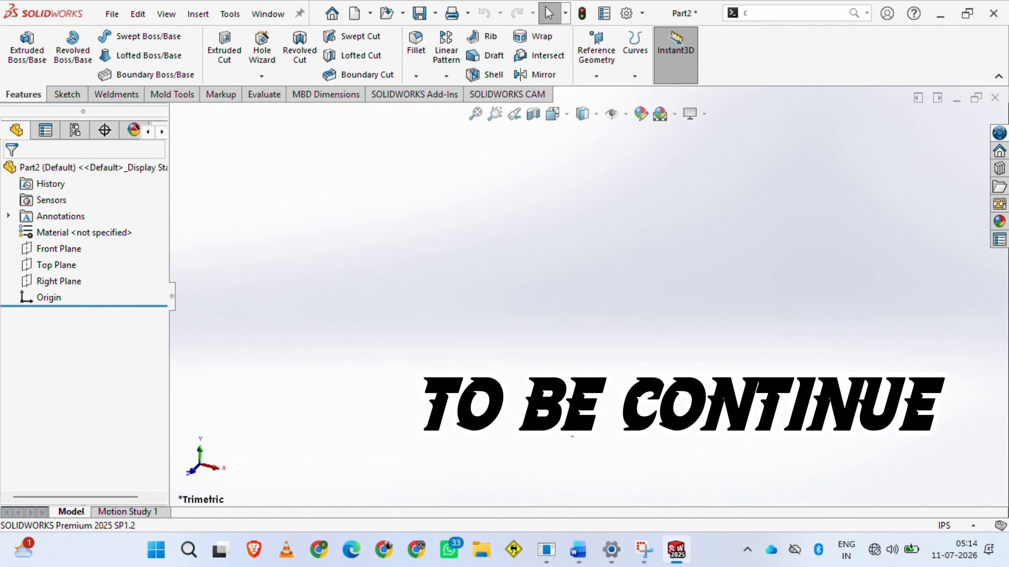